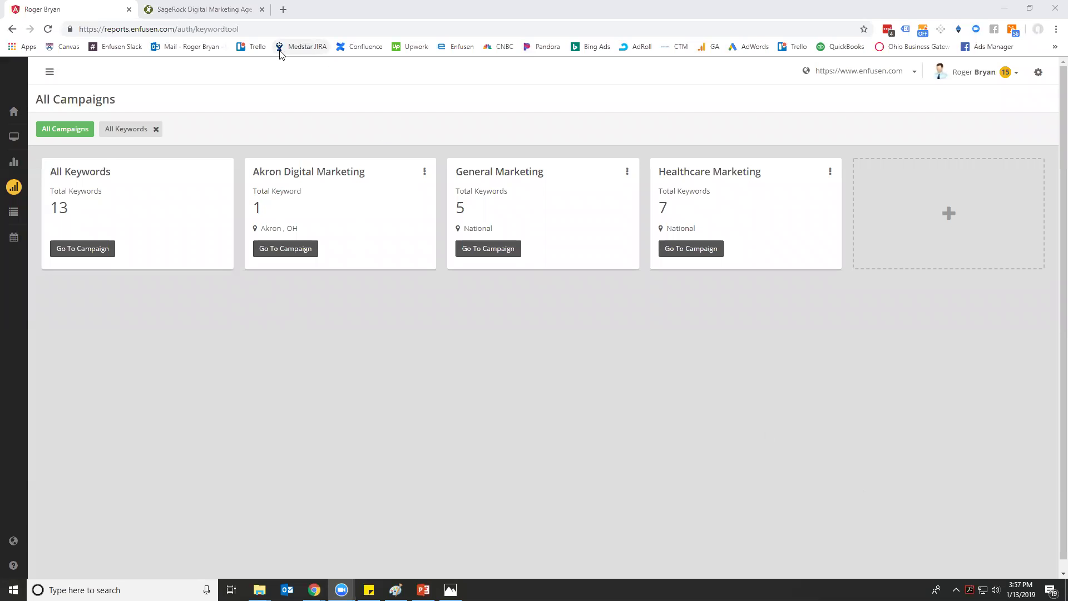
# Close the extra agency tab and review the Akron, General and Healthcare Marketing campaign details
pyautogui.click(262, 9)
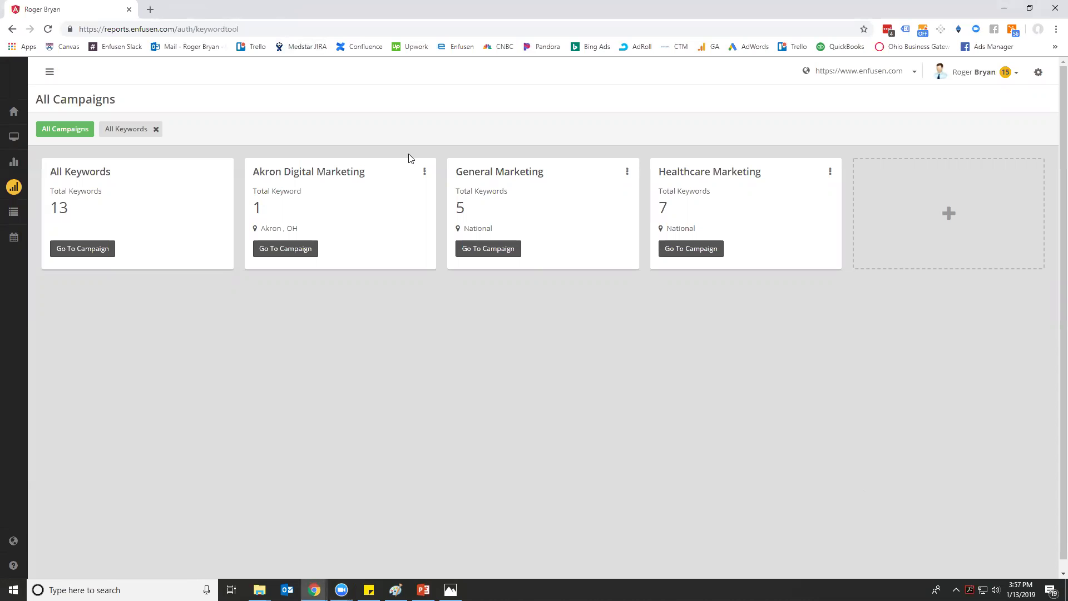
pyautogui.click(14, 187)
pyautogui.moveTo(491, 232); pyautogui.dragTo(468, 229)
pyautogui.moveTo(699, 232); pyautogui.dragTo(659, 168)
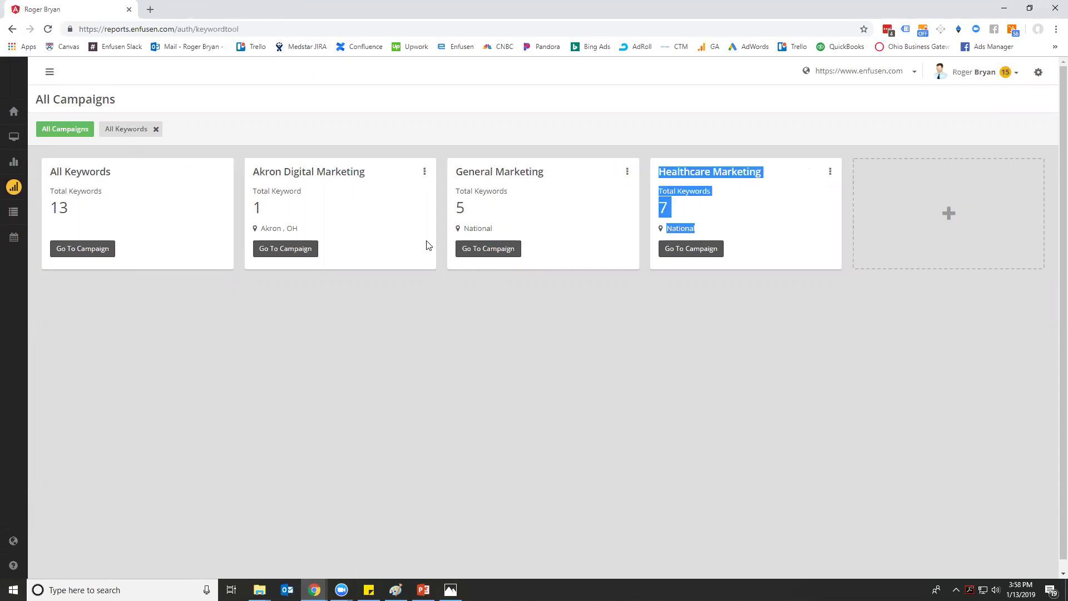
pyautogui.moveTo(299, 229); pyautogui.dragTo(253, 235)
pyautogui.click(324, 338)
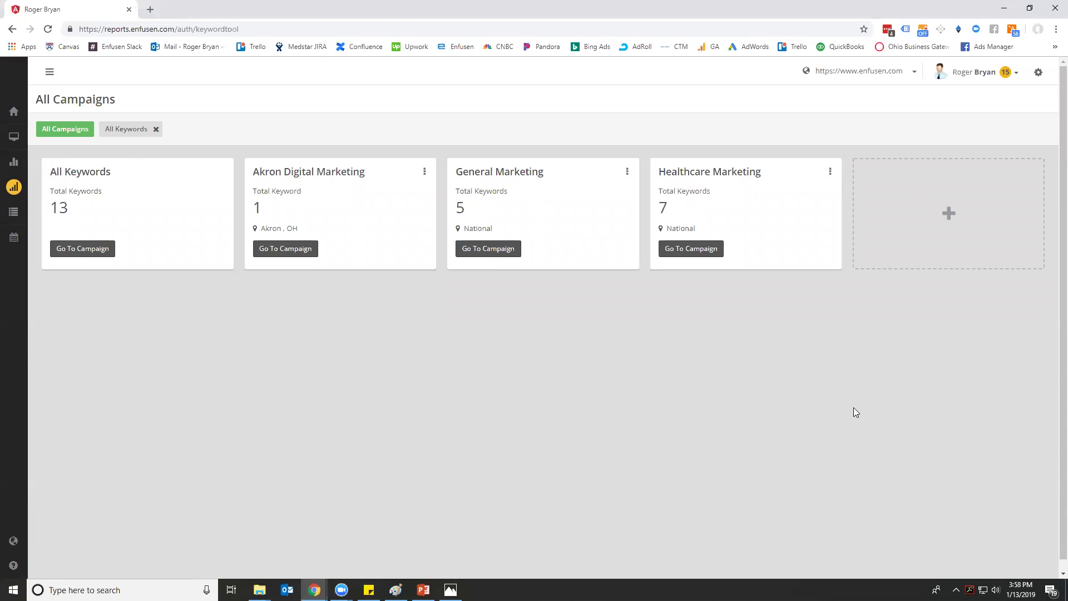
# Start a new campaign named 'Cleveland Digital Marketing' with a Local target
pyautogui.click(948, 217)
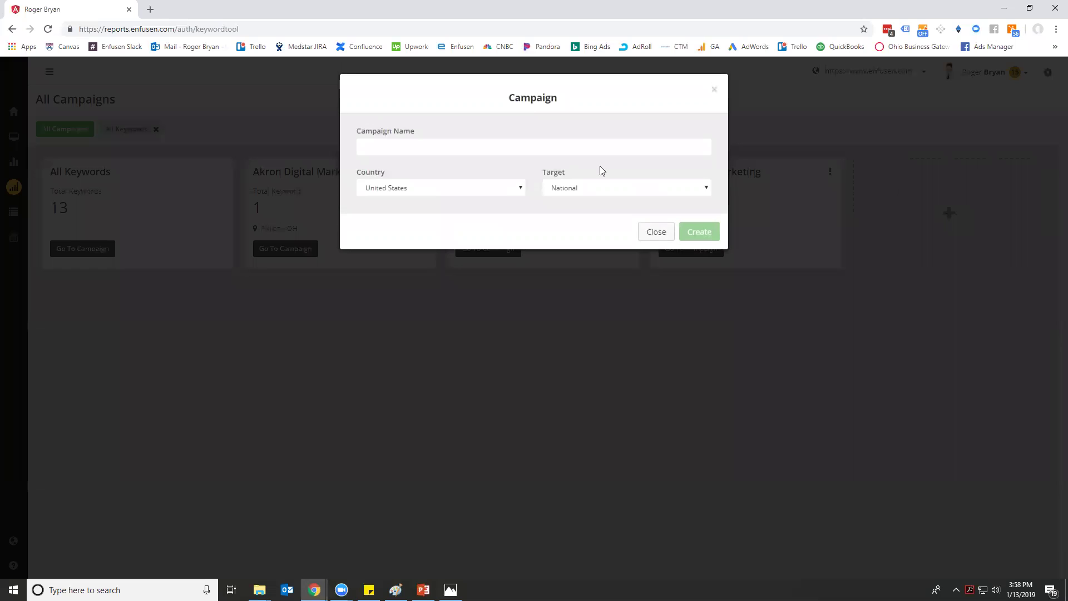
pyautogui.click(492, 144)
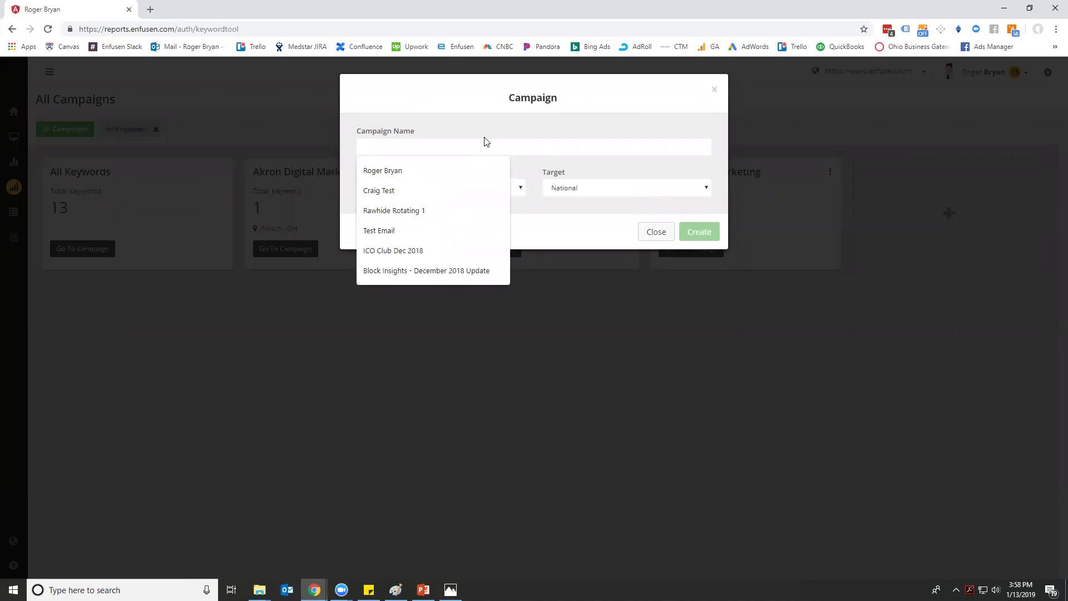
pyautogui.write('Cleveland Digital Marketing')
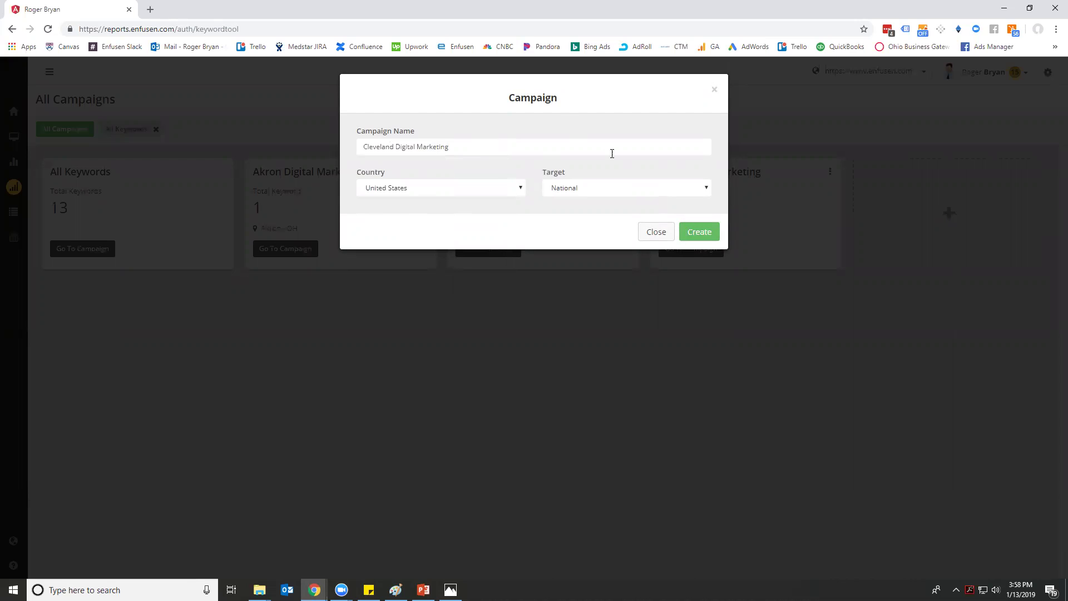
pyautogui.click(583, 196)
pyautogui.click(562, 201)
# Set the Google location to 'Cleveland, OH', create the campaign and confirm
pyautogui.click(409, 226)
pyautogui.write('Cleveland, OH')
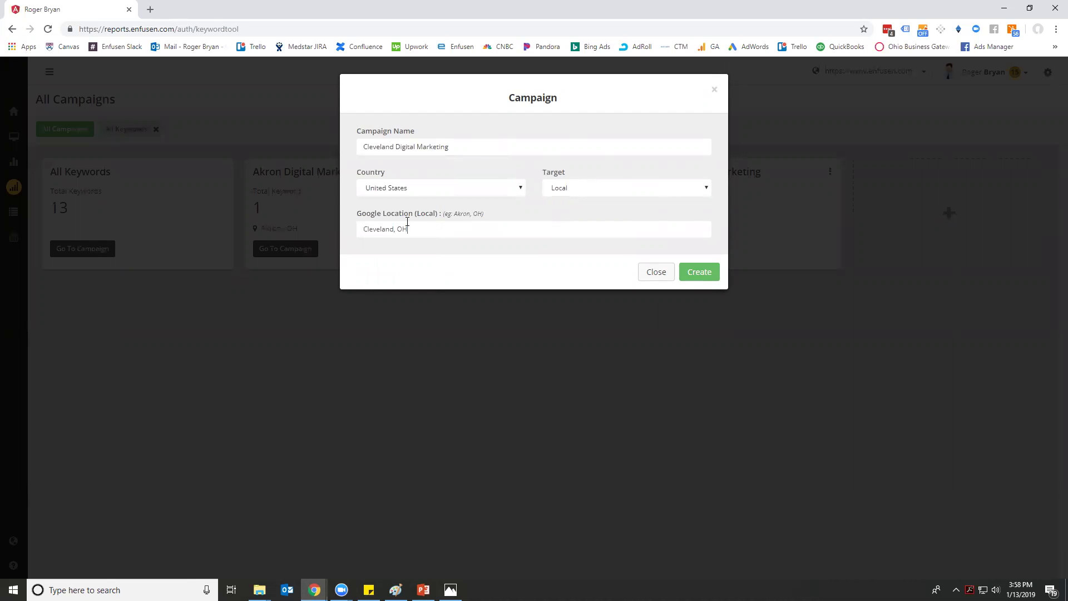
pyautogui.click(707, 274)
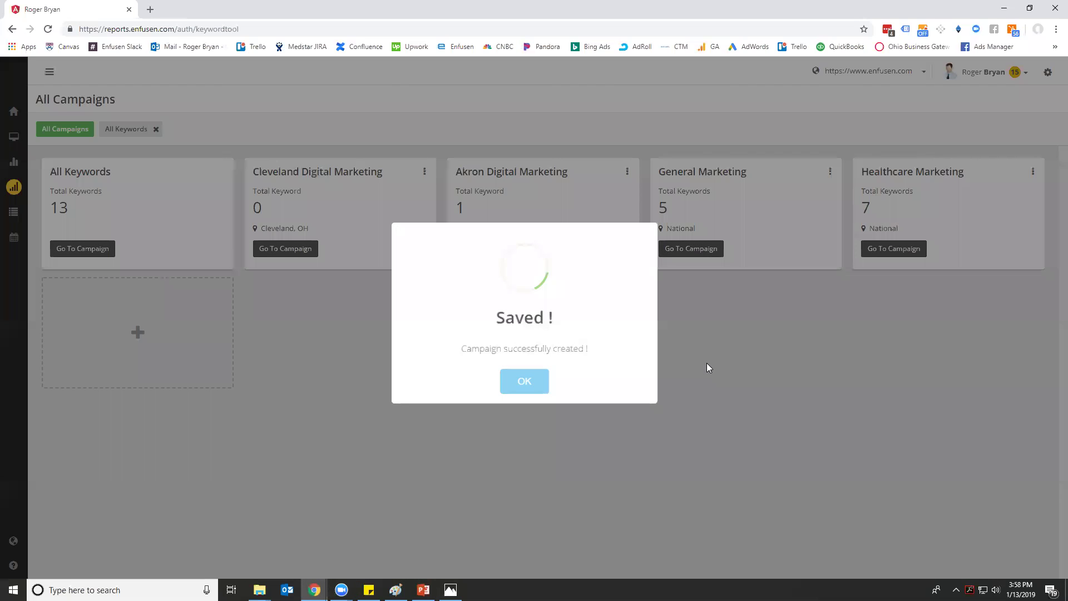
pyautogui.click(508, 388)
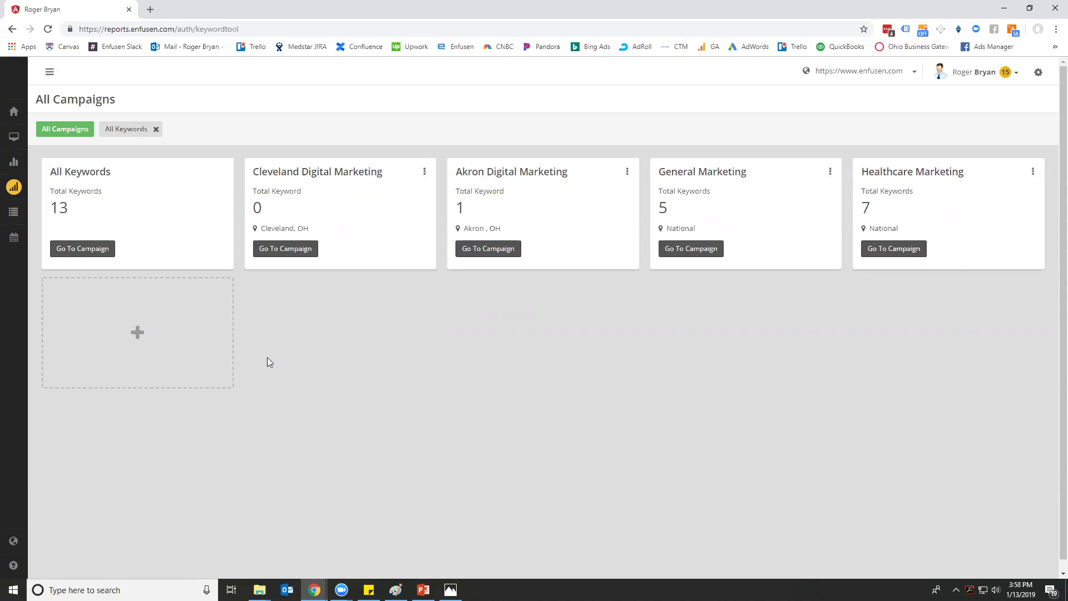
# Open the All Keywords report and browse its Google, Mobile and Bing rank tables
pyautogui.click(69, 249)
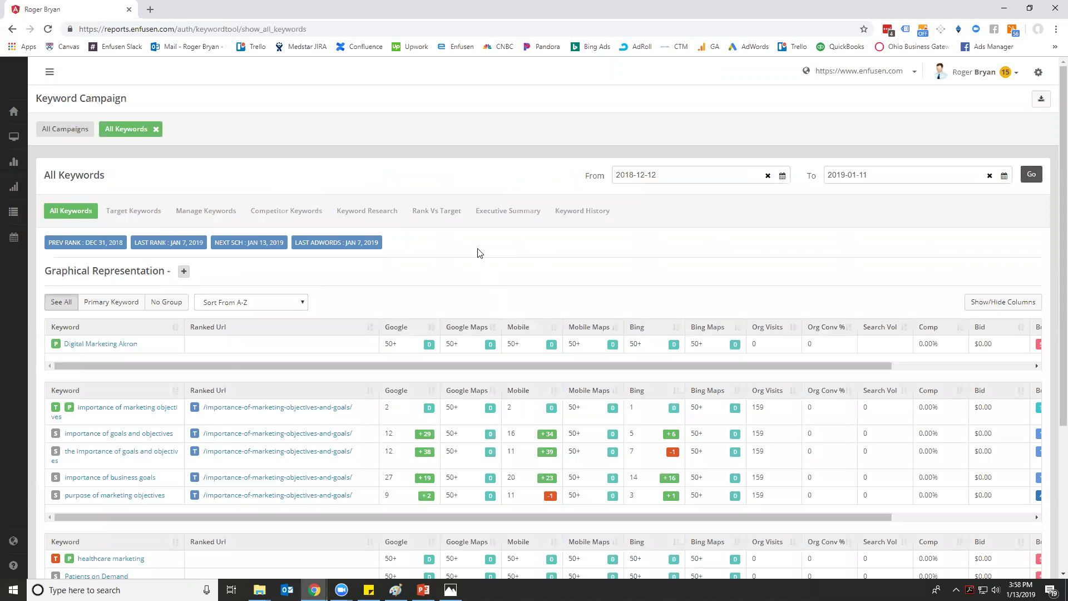
pyautogui.scroll(-2, 393, 246)
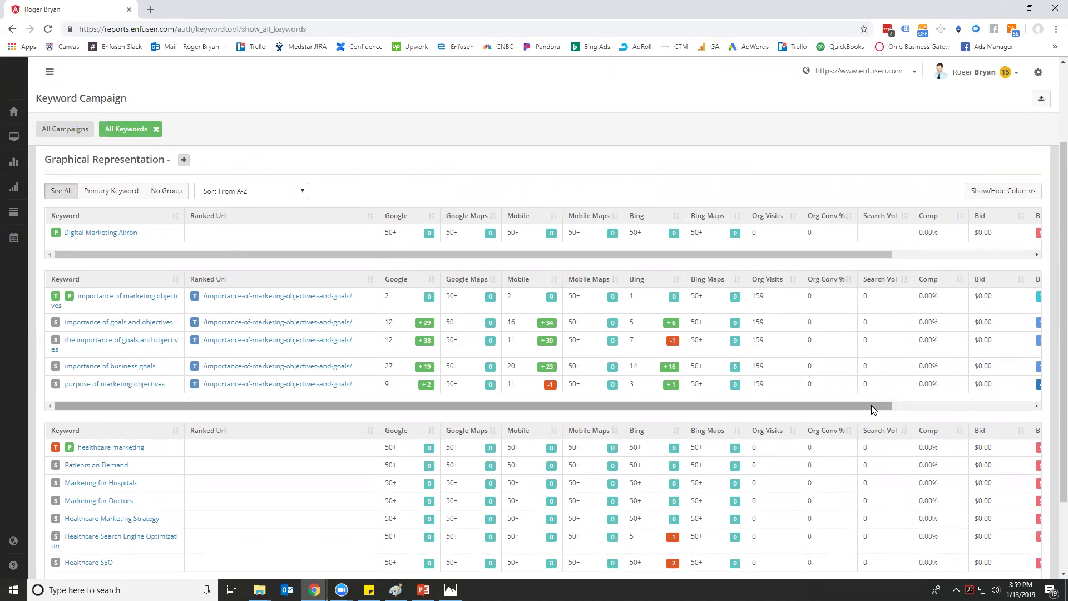
pyautogui.moveTo(871, 405); pyautogui.dragTo(1025, 410)
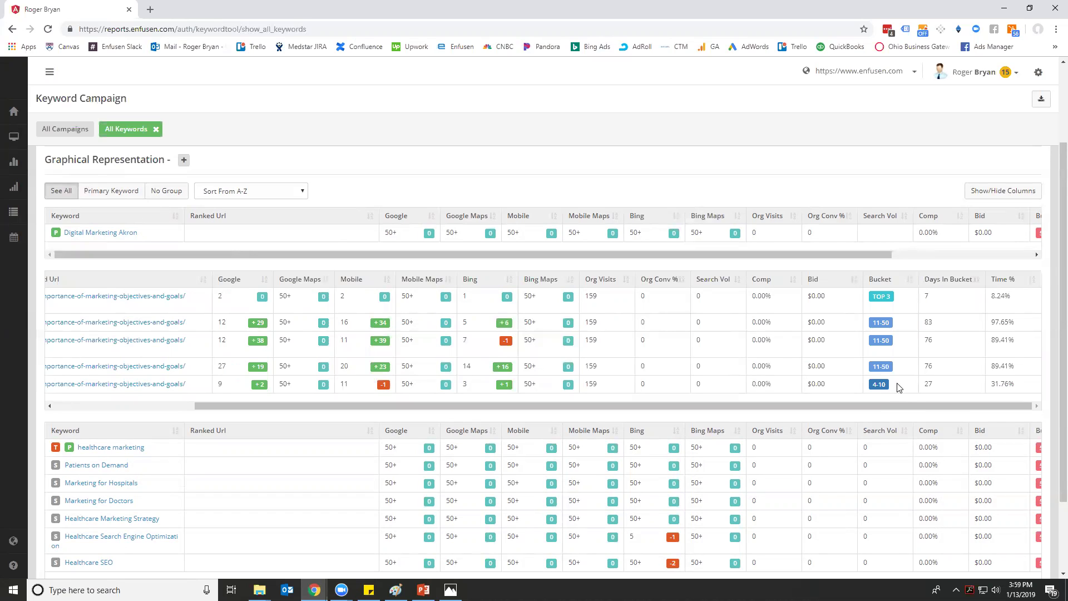
pyautogui.moveTo(882, 406); pyautogui.dragTo(534, 412)
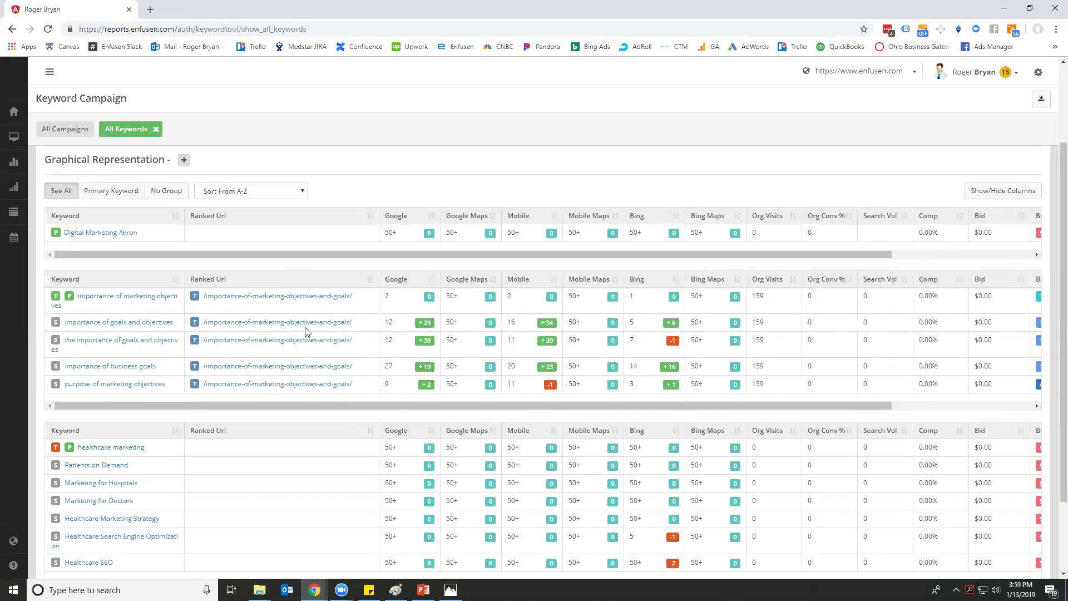
pyautogui.scroll(-2, 281, 373)
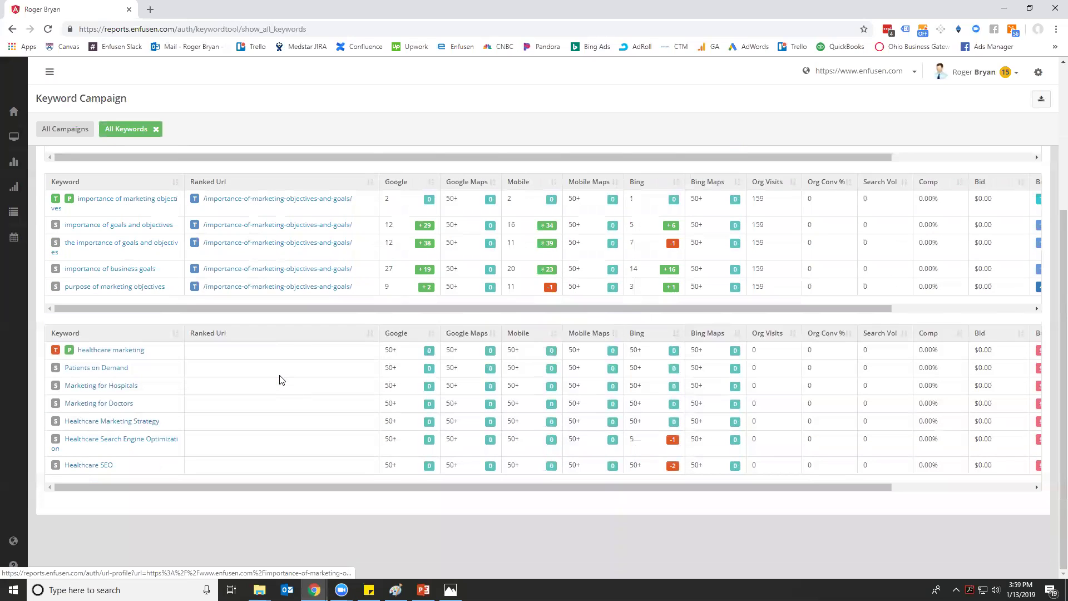
pyautogui.scroll(4, 286, 386)
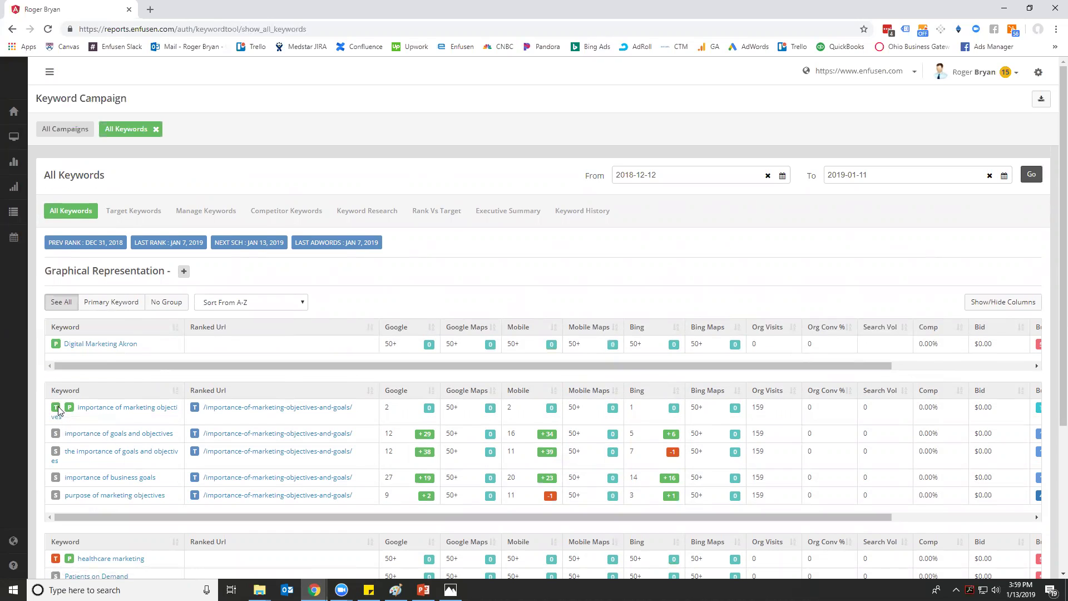
pyautogui.scroll(-3, 78, 511)
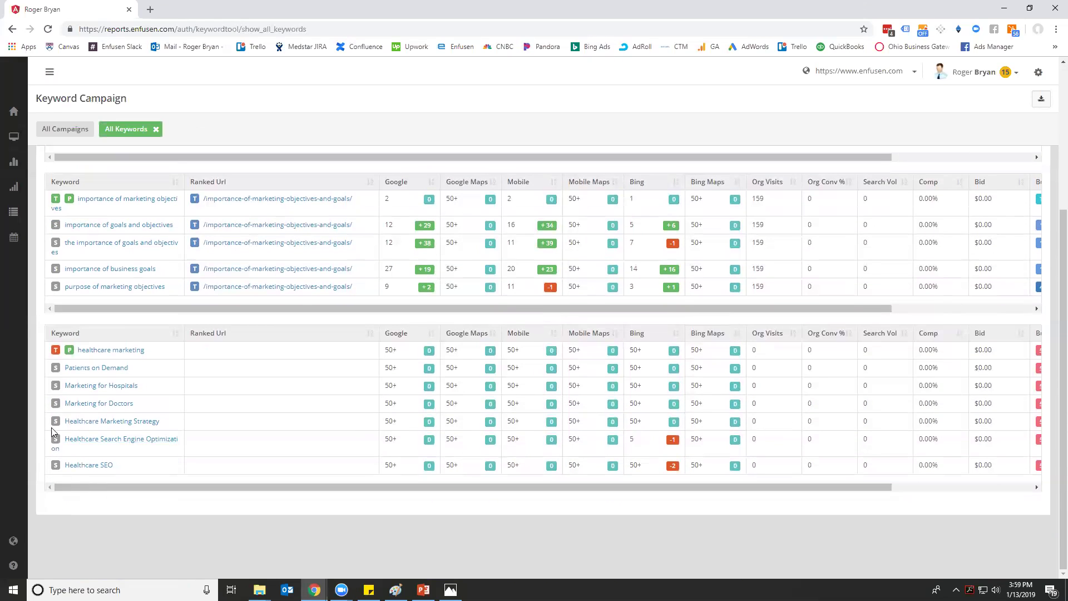
pyautogui.scroll(4, 61, 445)
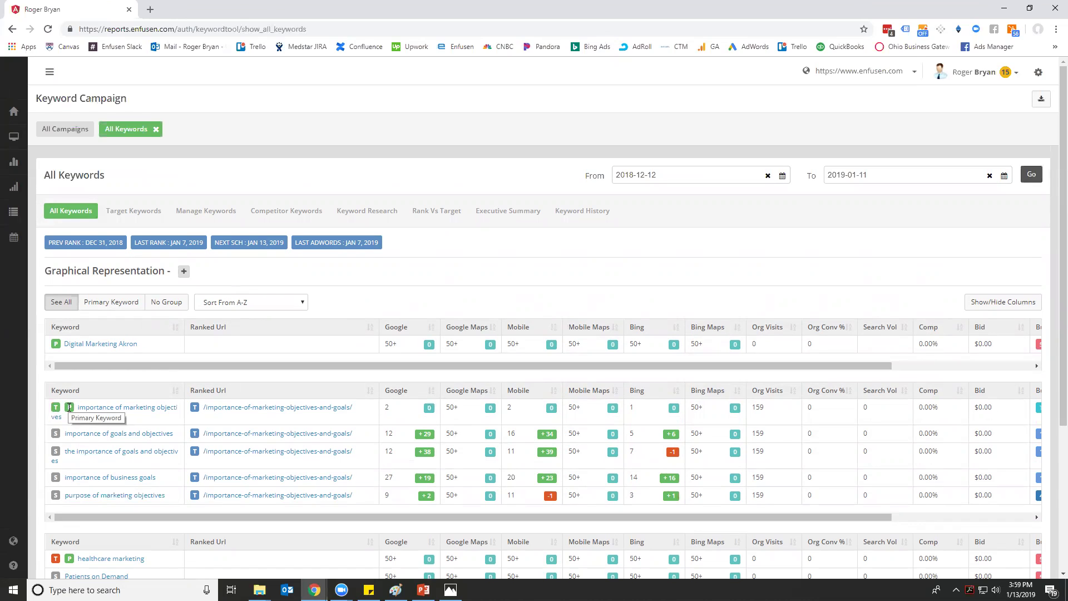
# Edit the Digital Marketing Akron group under Manage Keywords and cut the typed 'Marketing Agency Akron'
pyautogui.click(133, 210)
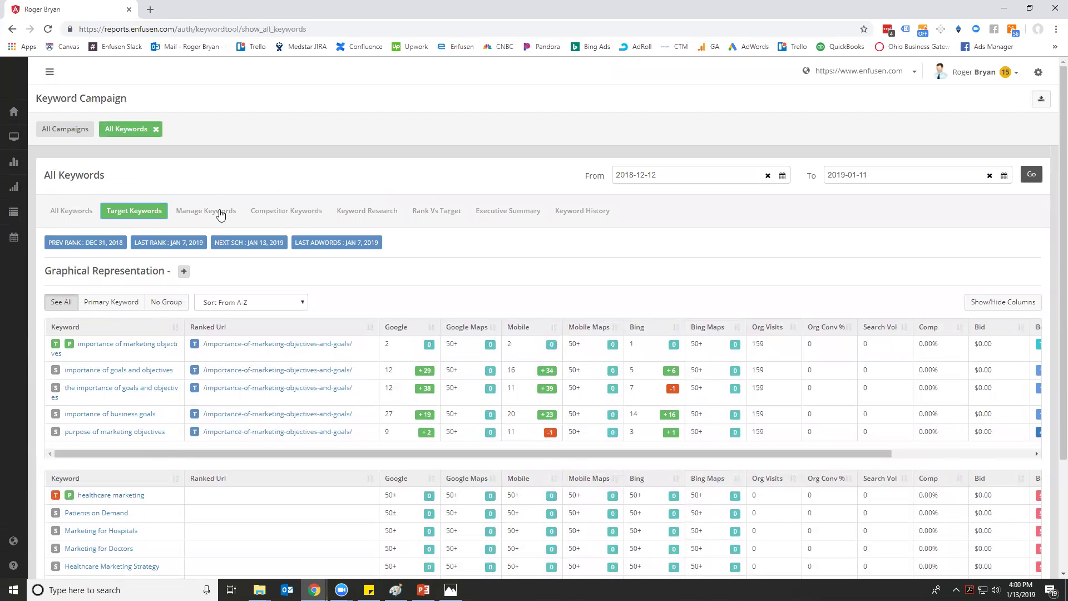
pyautogui.click(221, 213)
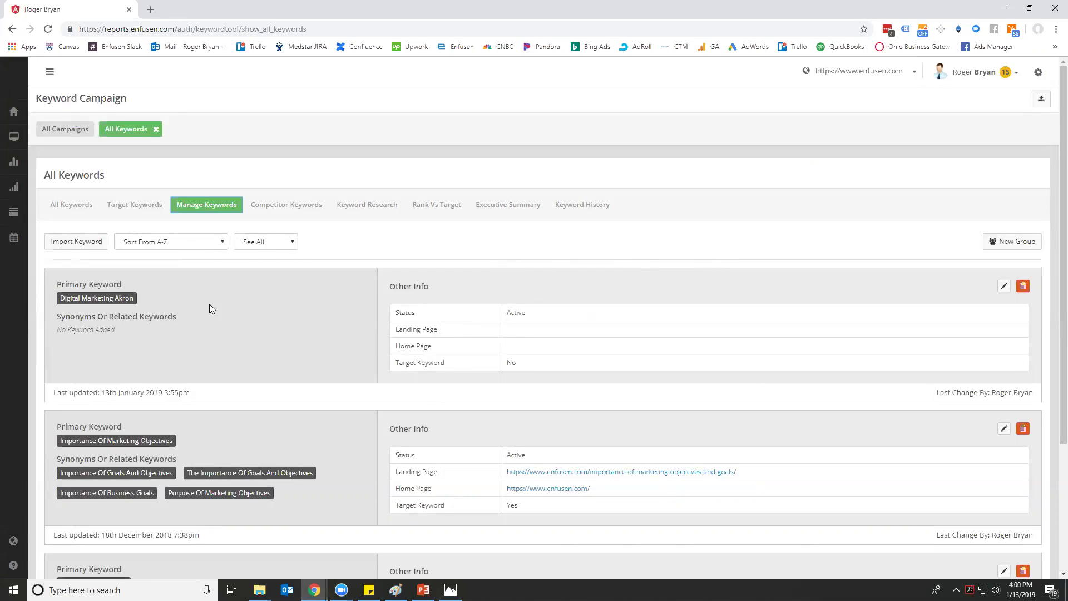
pyautogui.click(1003, 286)
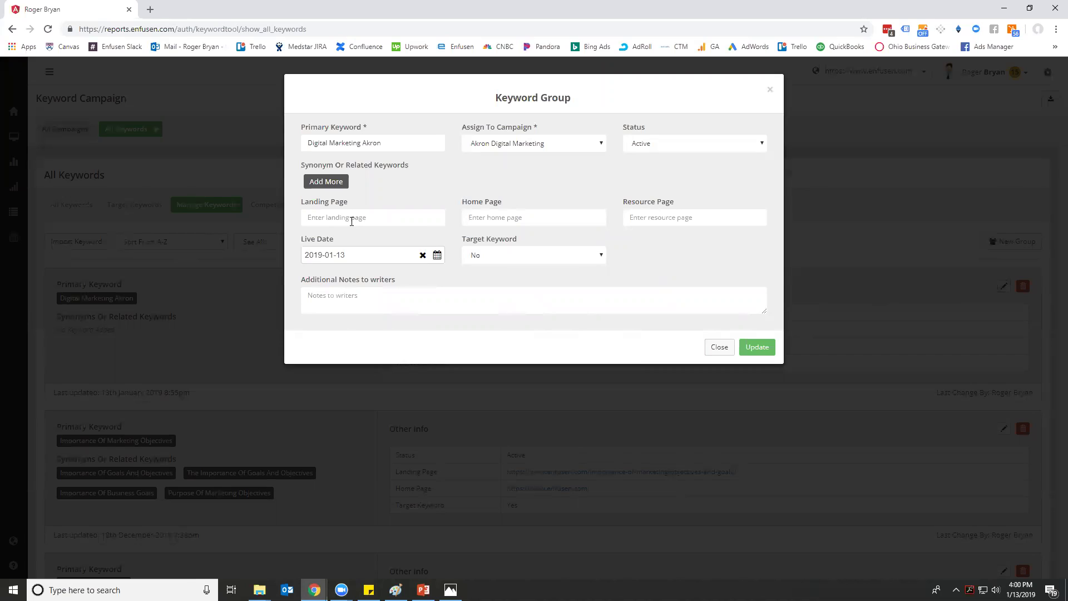
pyautogui.write('Marketing Agency Akron')
pyautogui.moveTo(395, 217); pyautogui.dragTo(287, 218)
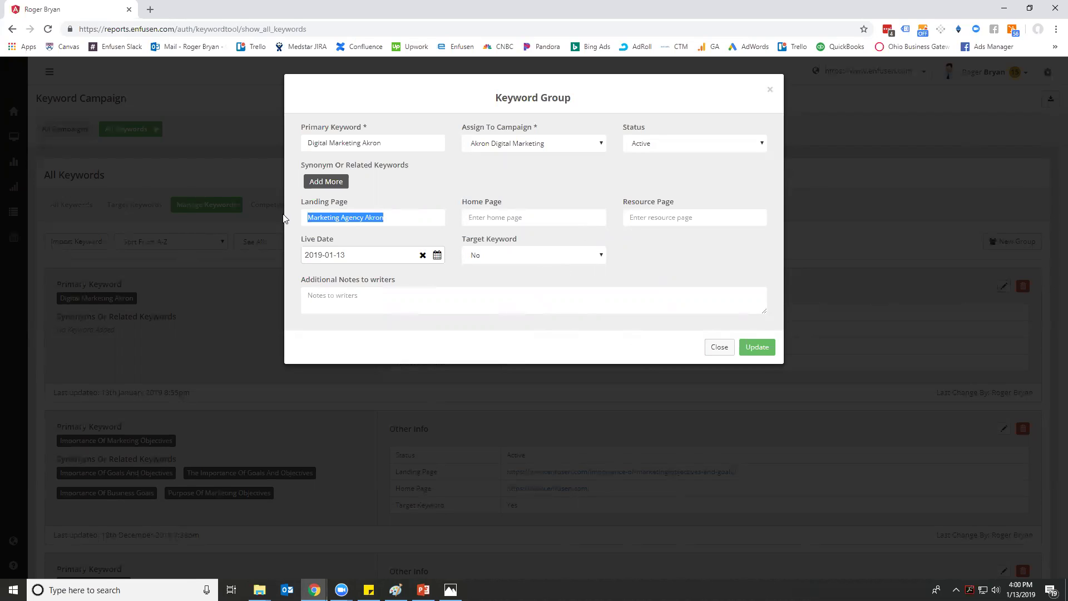
pyautogui.hotkey('ctrl', 'x')
# Add synonyms 'Marketing Agency Akron' and 'Marketing Agency Akron OH', then update the group
pyautogui.click(326, 181)
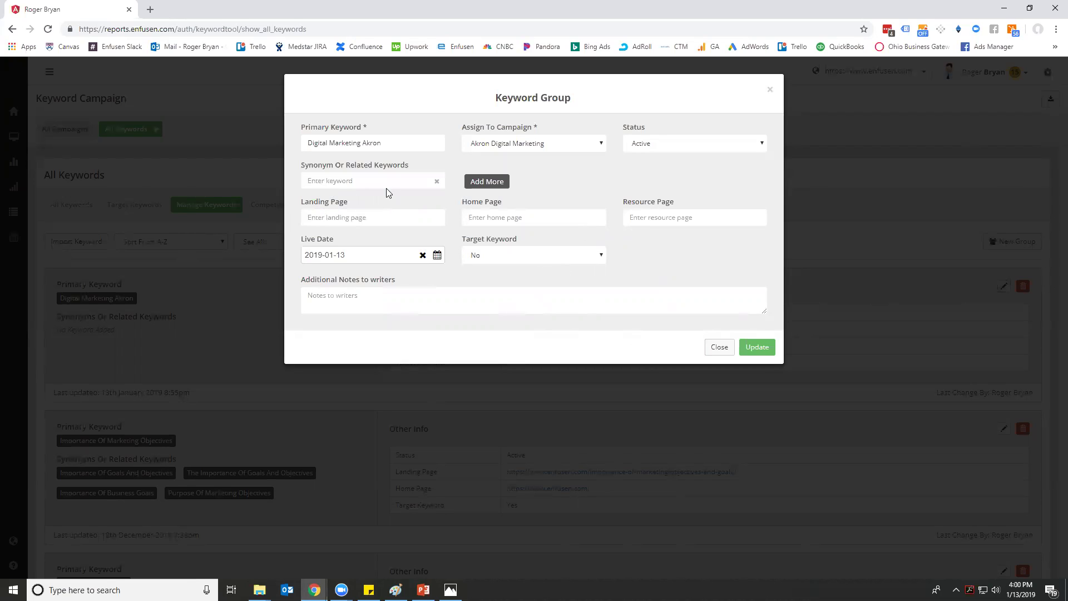
pyautogui.hotkey('ctrl', 'v')
pyautogui.click(485, 181)
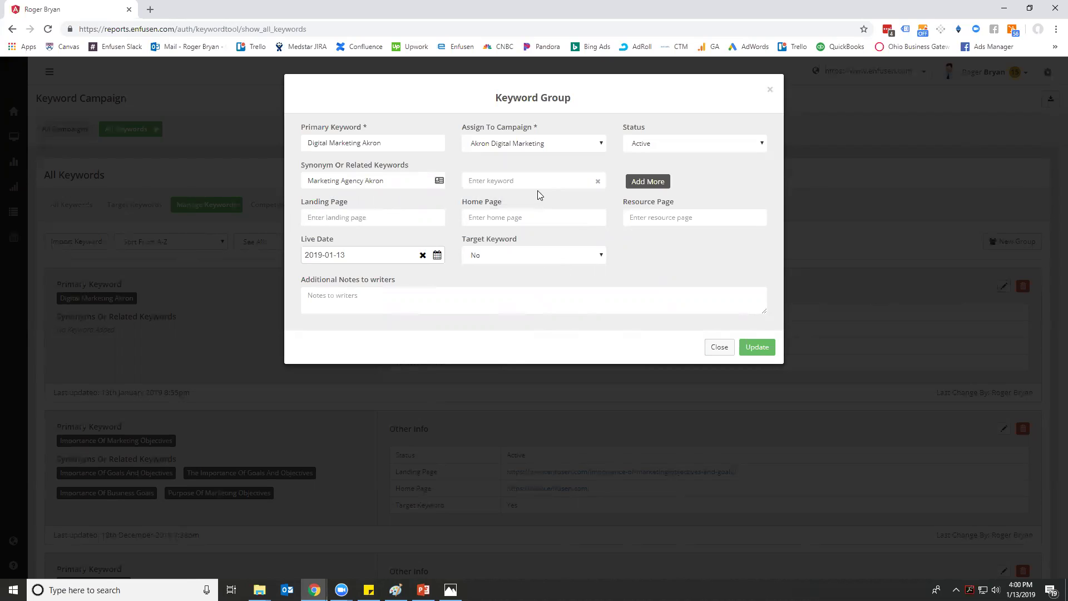
pyautogui.hotkey('ctrl', 'v')
pyautogui.write('OH')
pyautogui.click(756, 348)
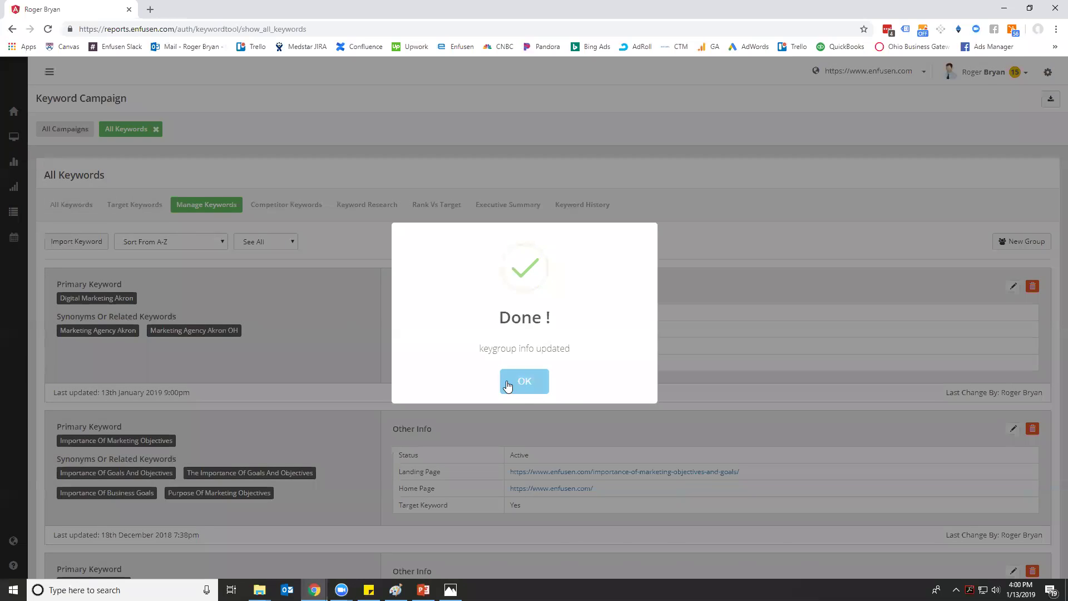
pyautogui.click(520, 380)
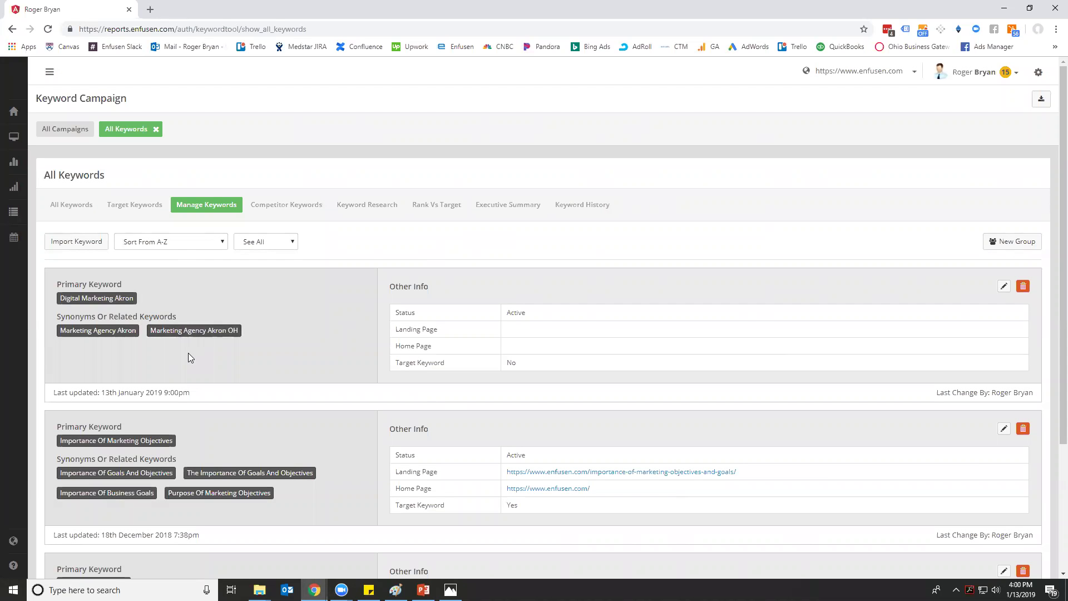
# Scroll through the Manage Keywords list and back to the top
pyautogui.scroll(-2, 328, 374)
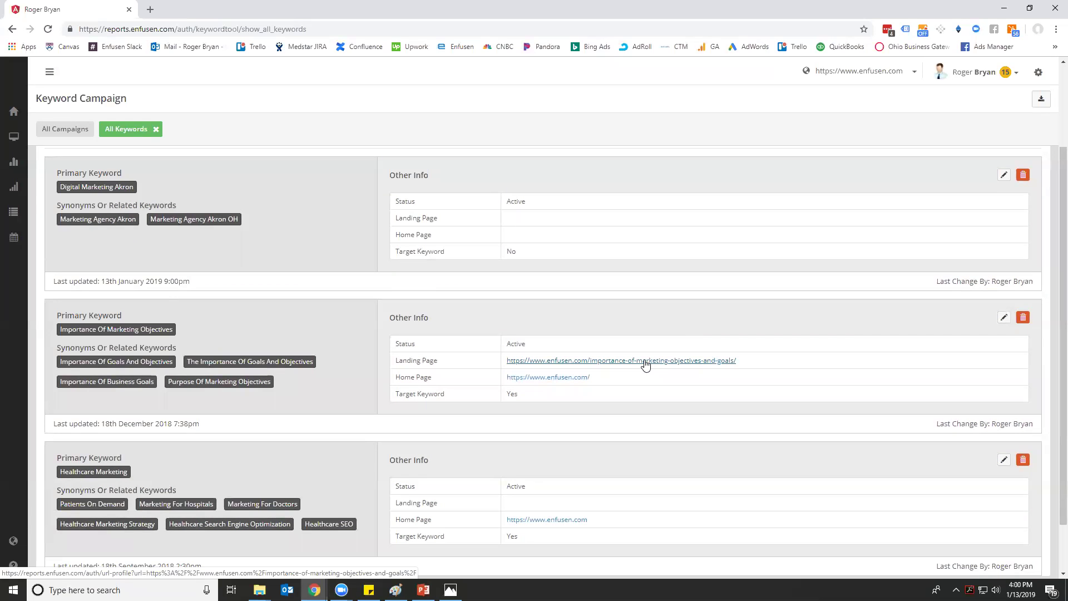
pyautogui.scroll(-1, 645, 367)
pyautogui.scroll(3, 644, 390)
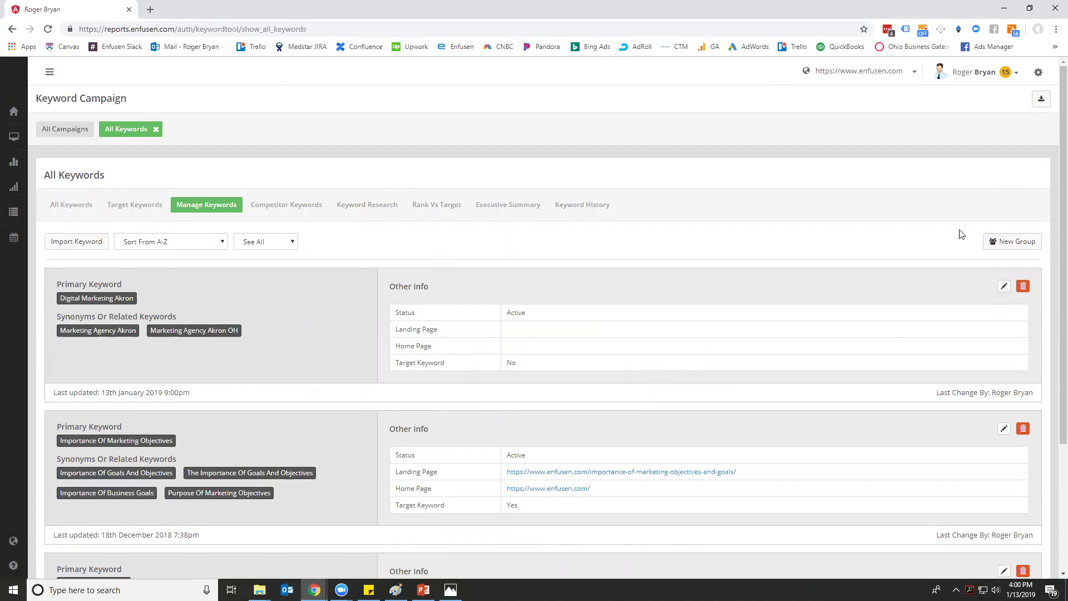
pyautogui.click(1014, 243)
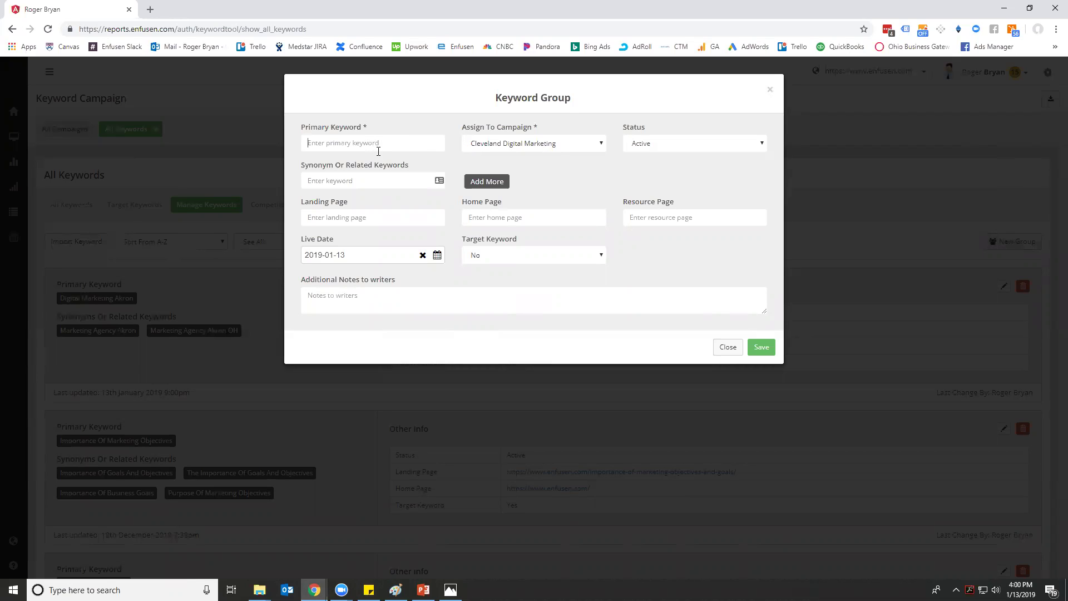
pyautogui.write('Digital Marketing Cleveland')
pyautogui.click(507, 218)
pyautogui.write('https://www.enfusen.com')
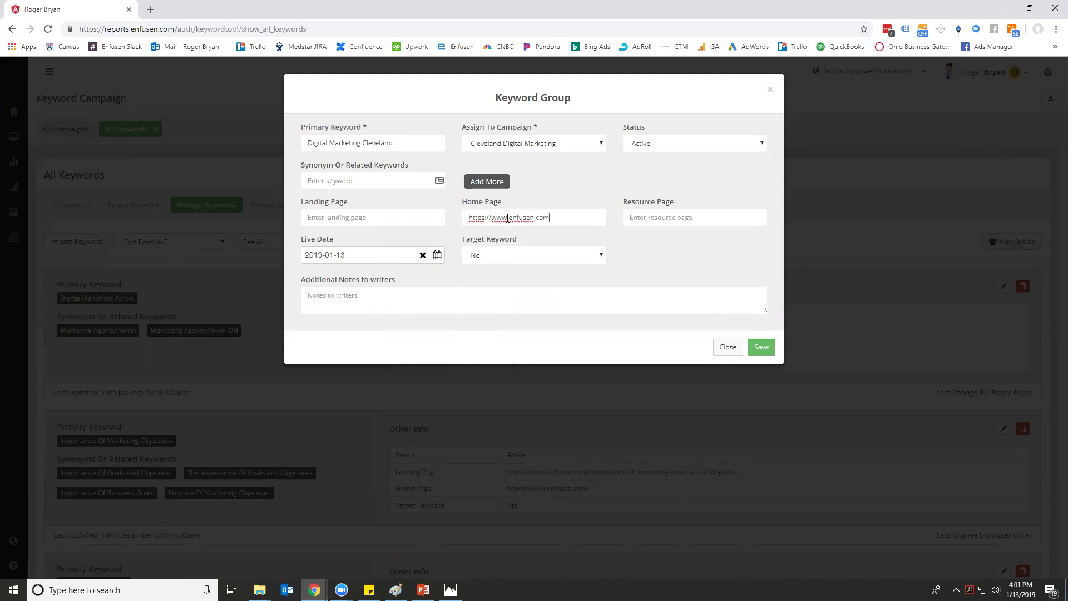
pyautogui.click(524, 260)
pyautogui.click(520, 276)
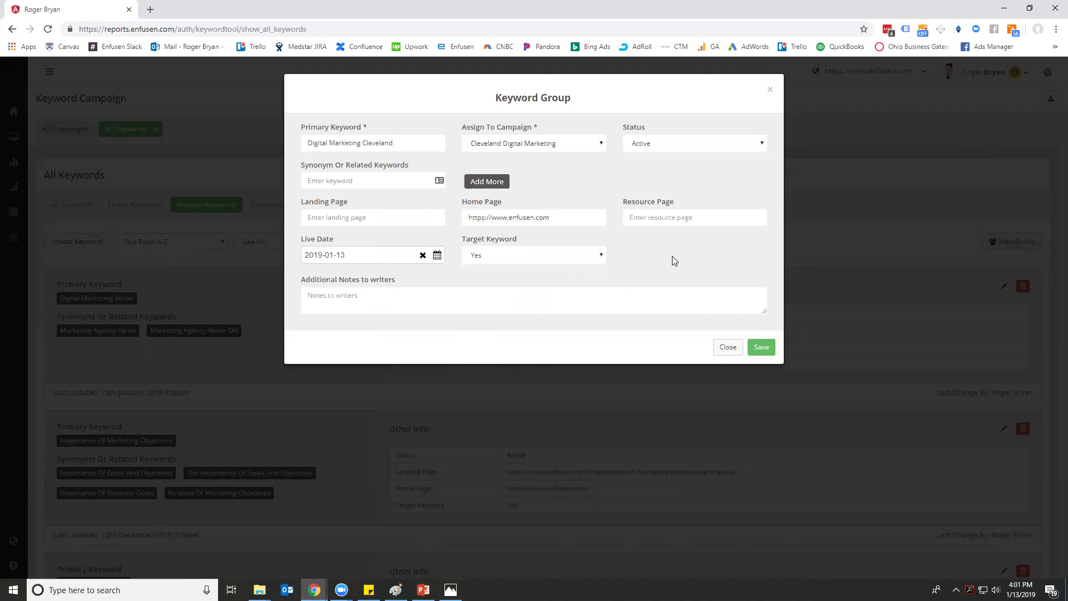
pyautogui.click(758, 348)
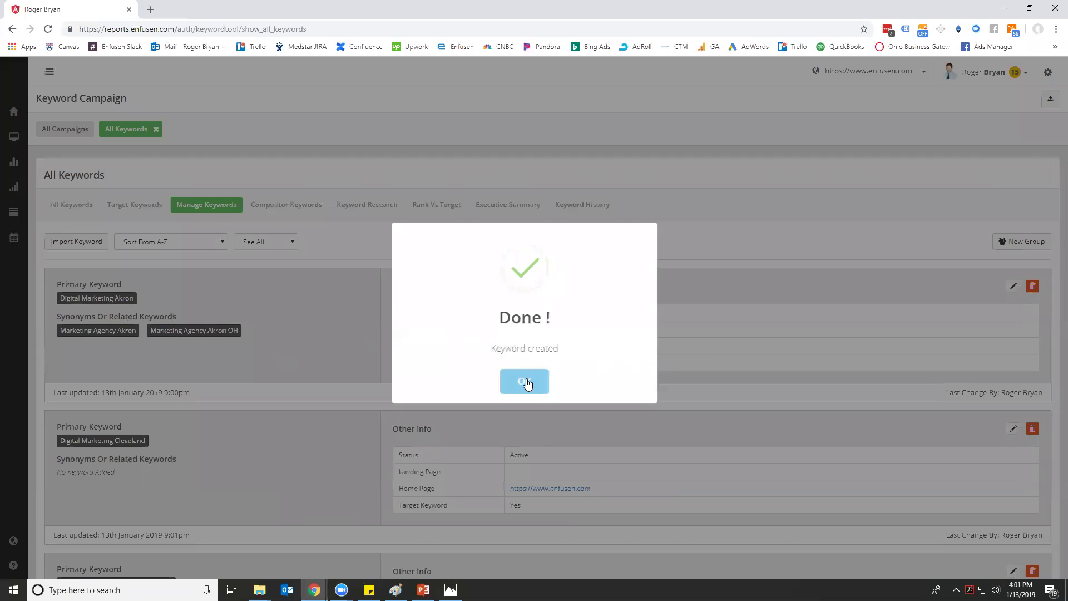
pyautogui.click(525, 381)
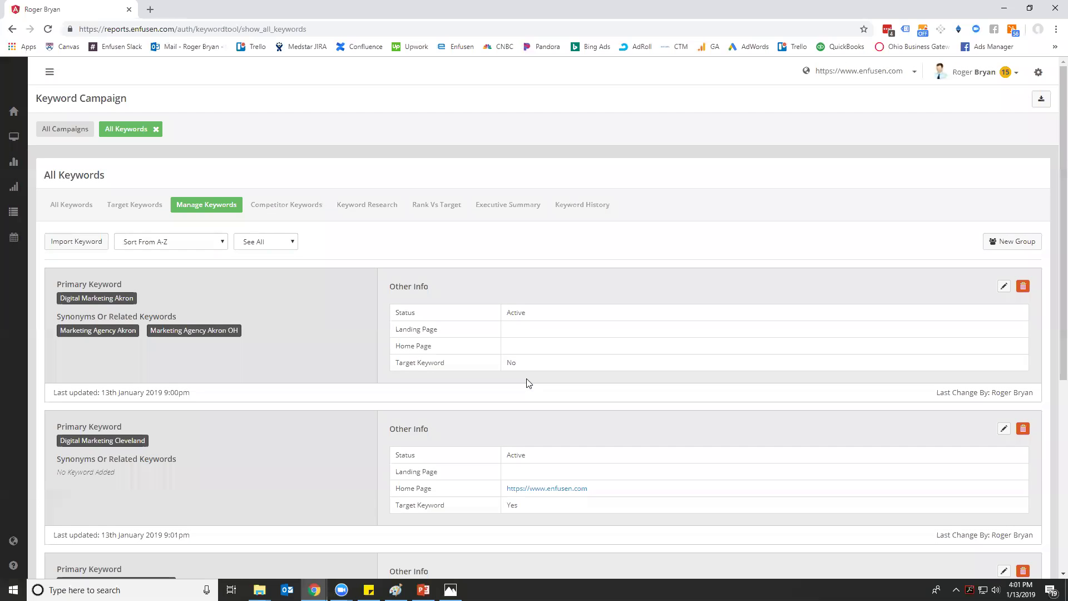
# Review the Competitor Keywords tables and expand the Graphical Representation weekly Total Rank % chart
pyautogui.click(297, 209)
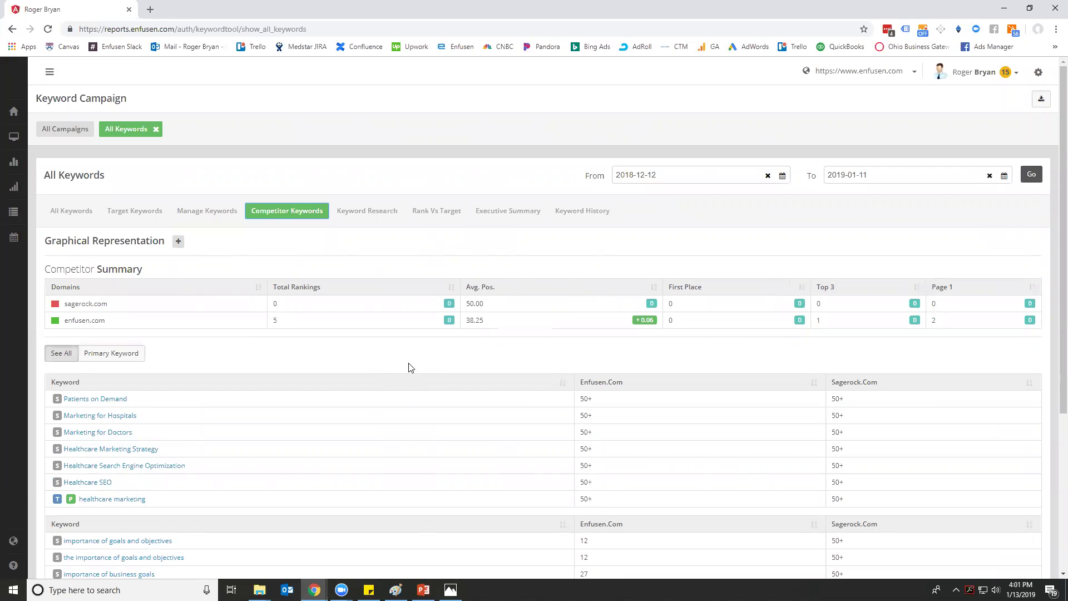
pyautogui.scroll(-4, 409, 390)
pyautogui.scroll(-1, 210, 341)
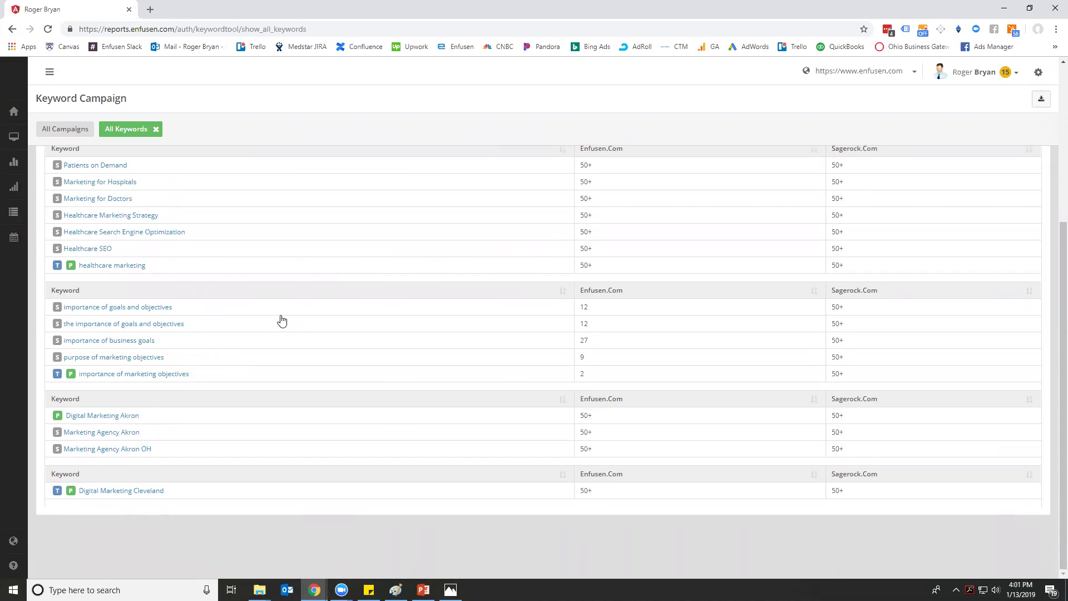
pyautogui.scroll(4, 281, 321)
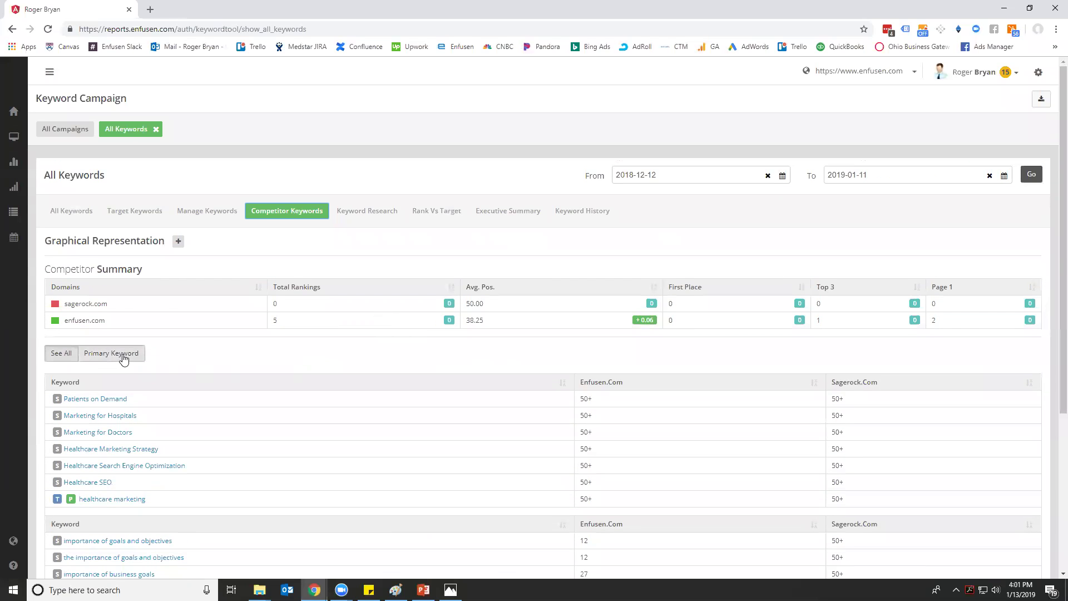
pyautogui.click(177, 243)
pyautogui.scroll(-3, 396, 321)
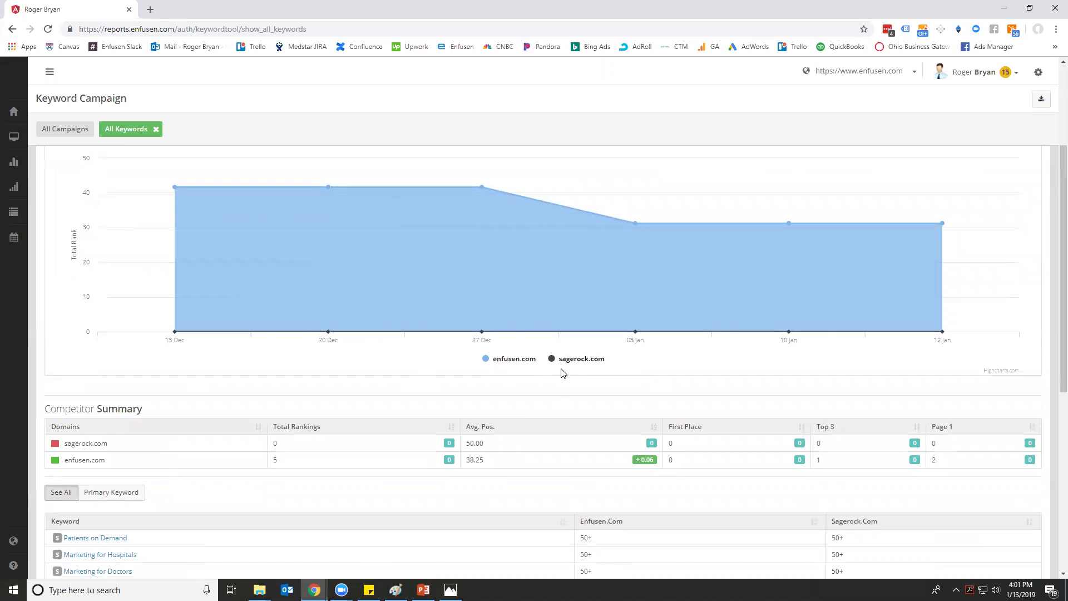
pyautogui.scroll(3, 559, 371)
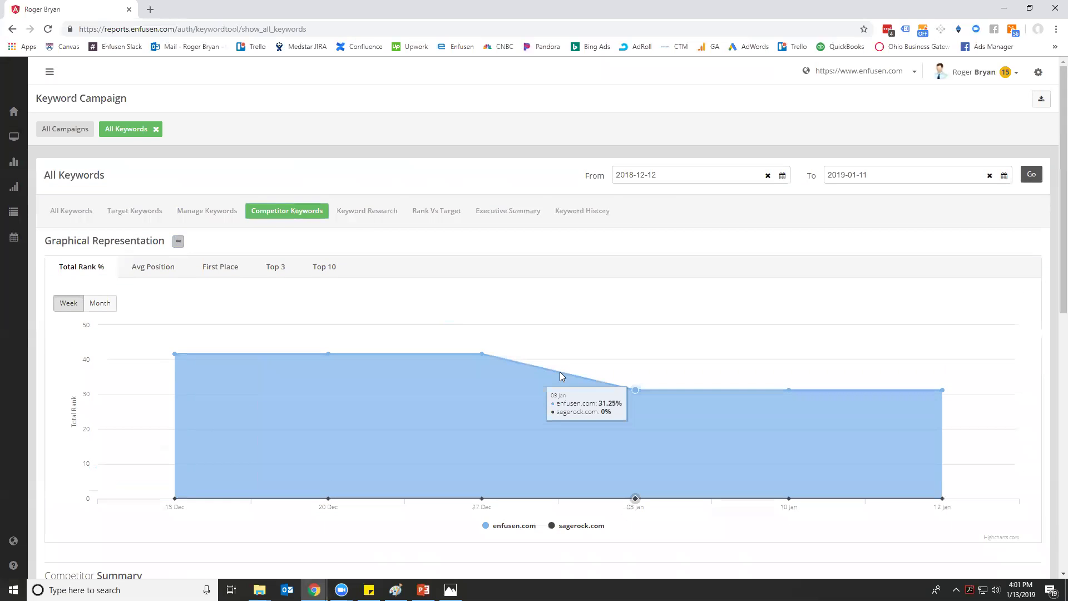
# Switch to Keyword Research to view the 653-keyword Keyword Opportunity Report
pyautogui.click(357, 211)
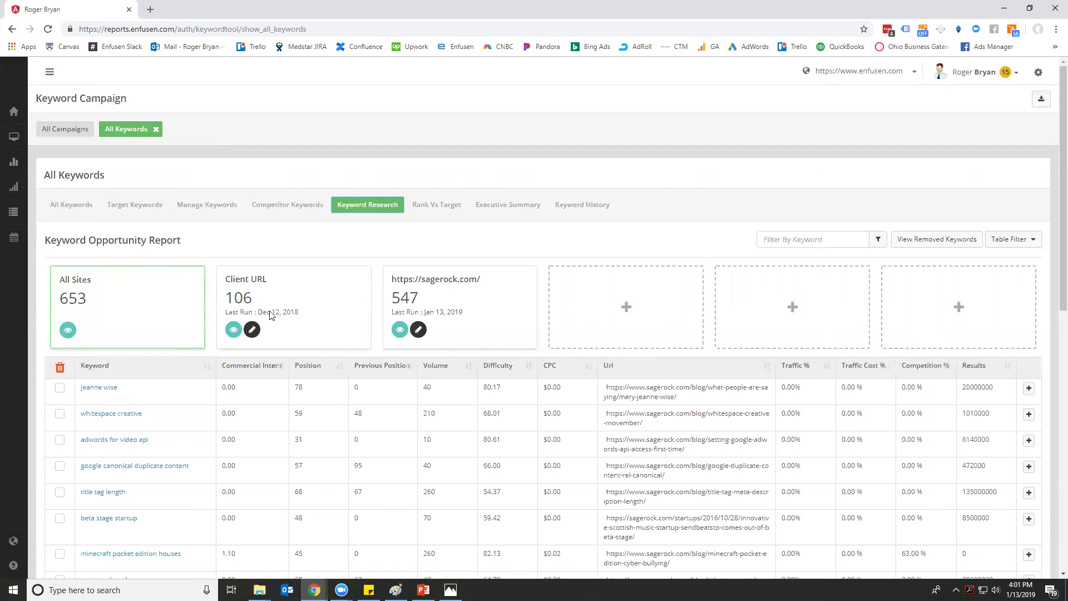
# Search Google for 'digital marketing akron' in a new tab
pyautogui.click(150, 11)
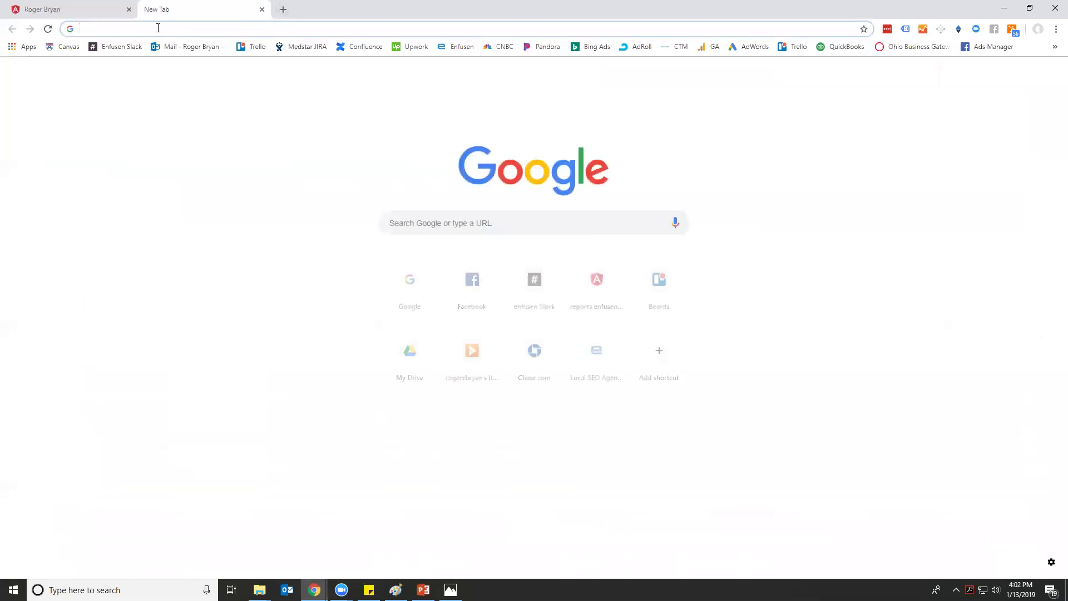
pyautogui.write('digital m')
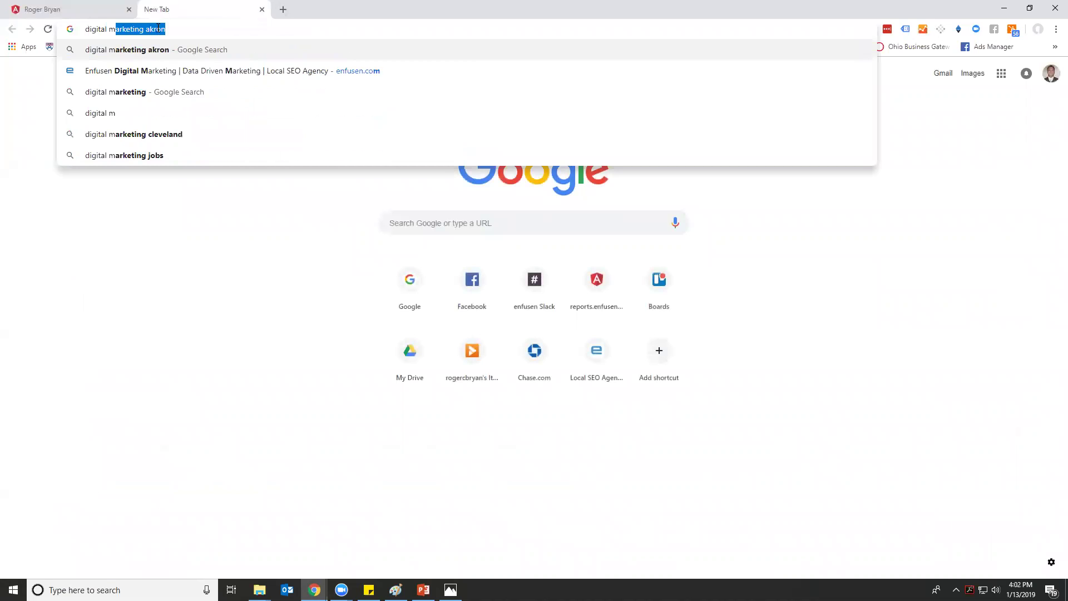
pyautogui.press('Return')
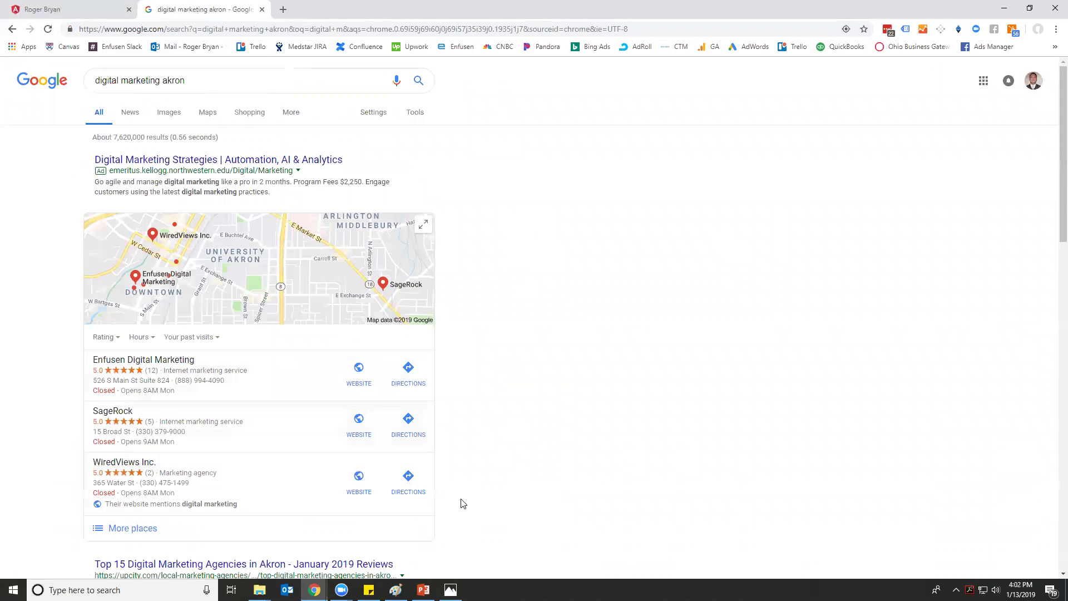
# Open the WiredViews website and copy its URL from the address bar
pyautogui.click(360, 481)
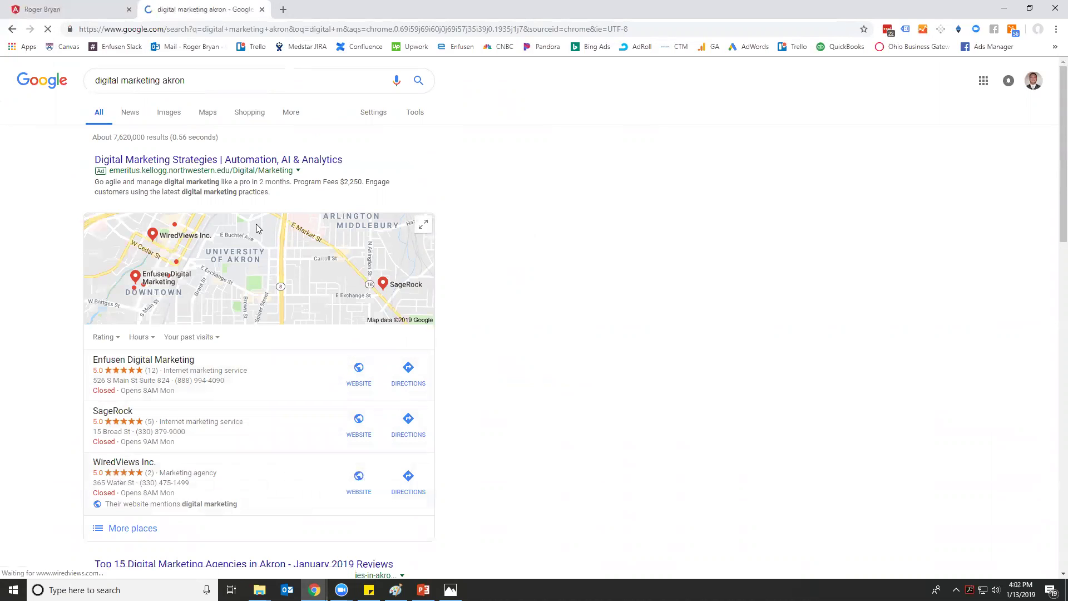
pyautogui.click(137, 29)
pyautogui.rightClick(139, 29)
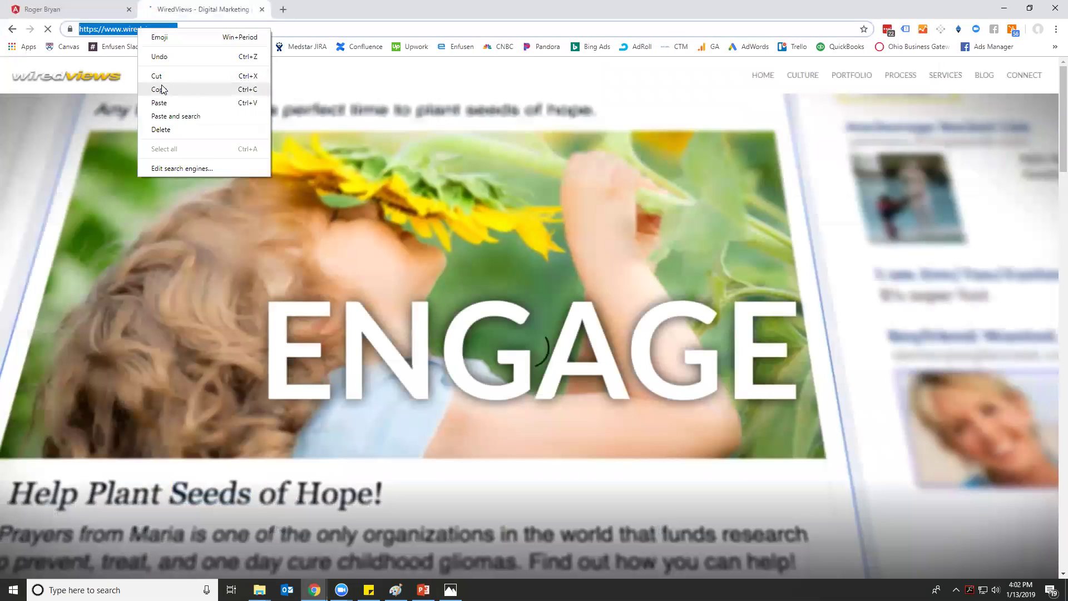
pyautogui.click(155, 83)
# Add the copied WiredViews URL as a competitor with keyword count 5 and run it
pyautogui.click(93, 6)
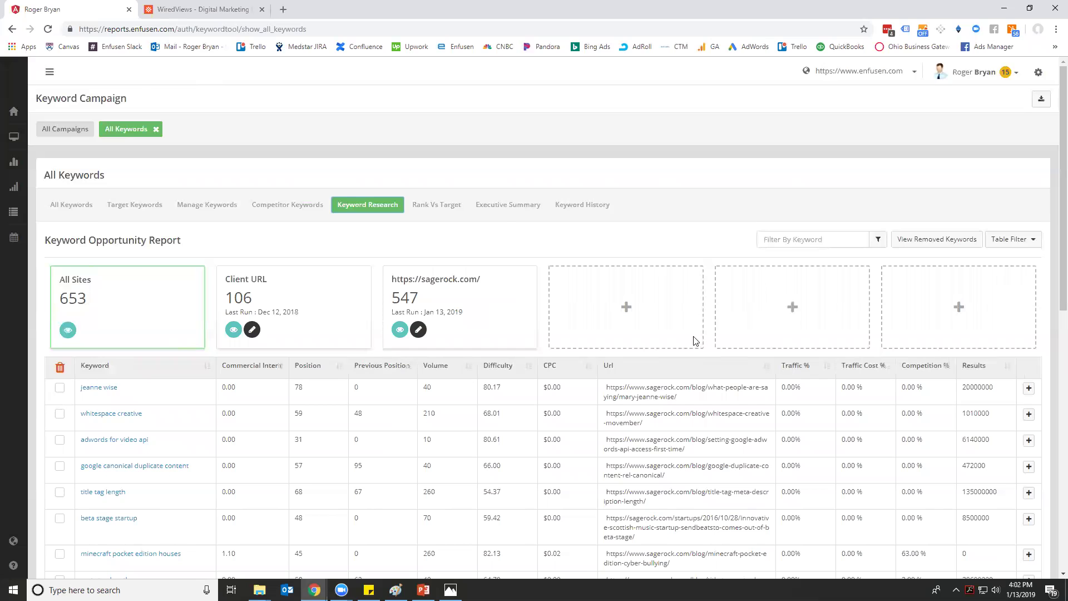
pyautogui.click(625, 308)
pyautogui.hotkey('ctrl', 'v')
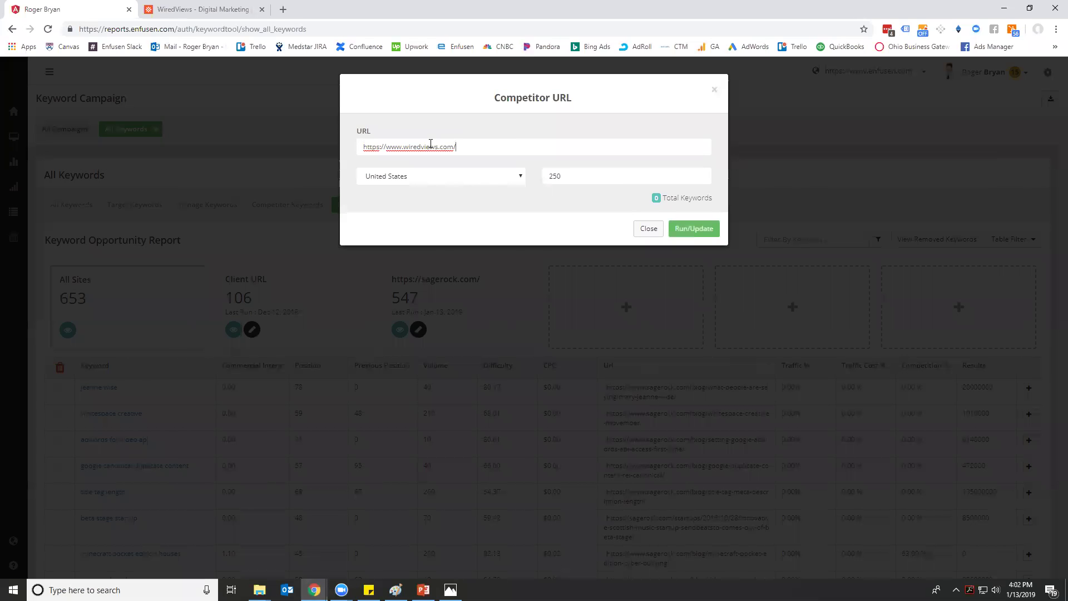
pyautogui.doubleClick(555, 175)
pyautogui.write('5')
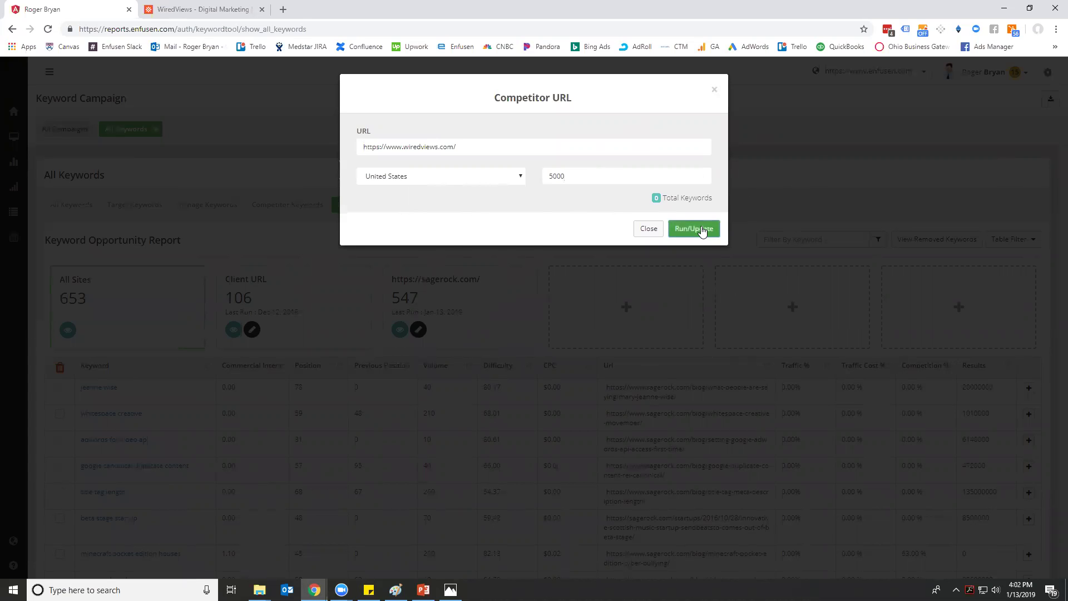
pyautogui.click(705, 229)
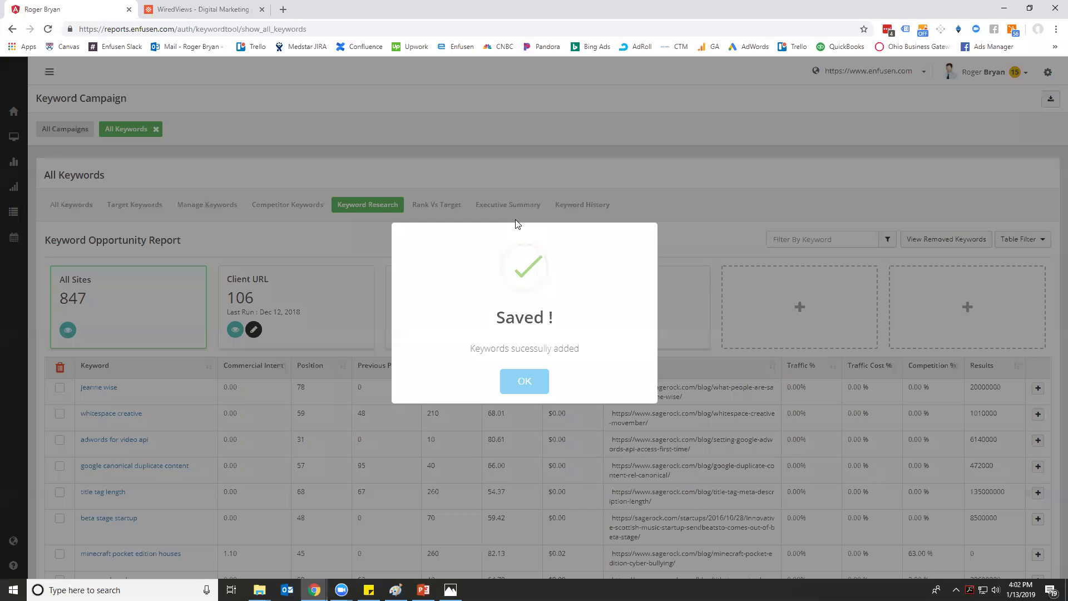
pyautogui.click(524, 381)
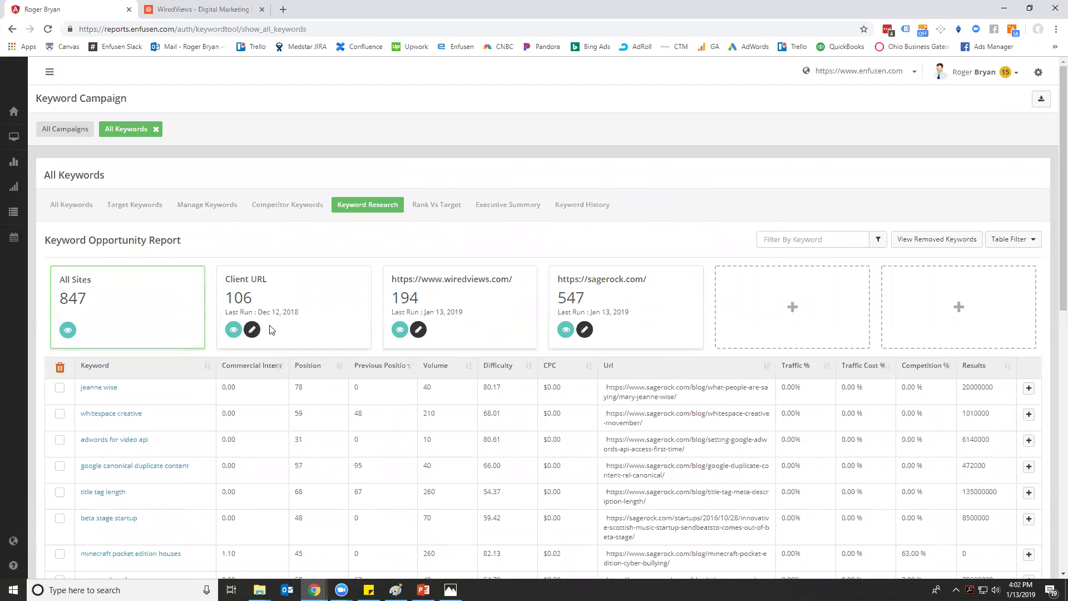
# Show every research keyword on a single page with the All page-size option
pyautogui.scroll(-2, 602, 367)
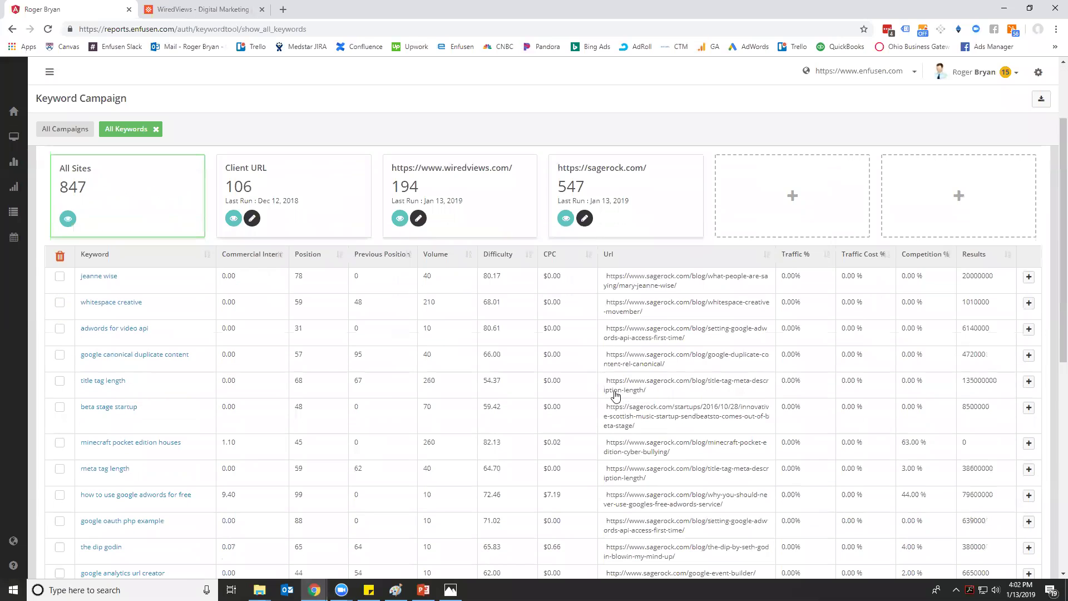
pyautogui.scroll(-8, 691, 468)
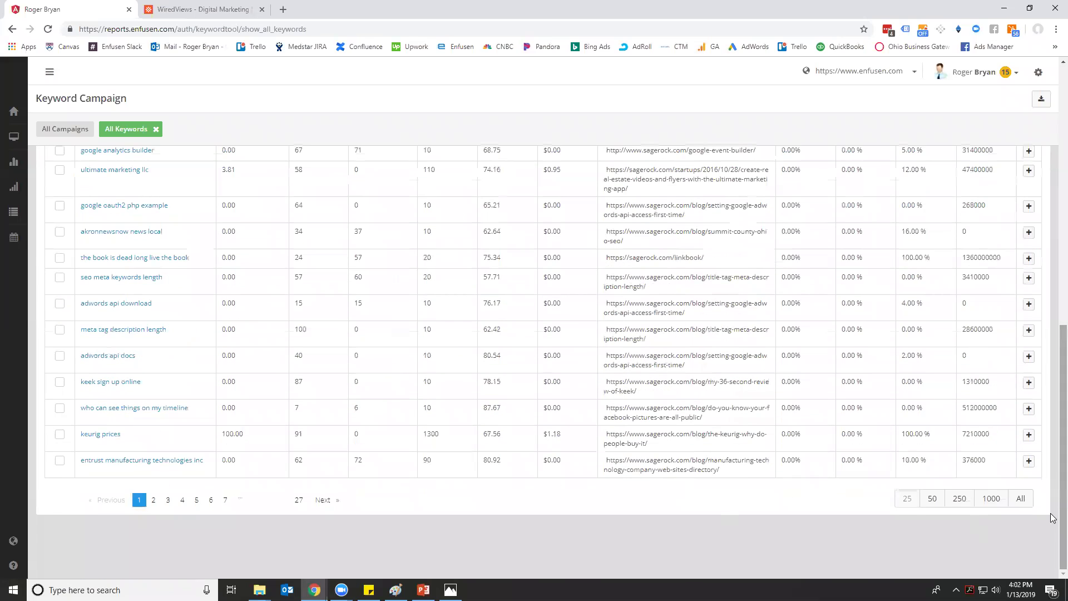
pyautogui.click(1020, 498)
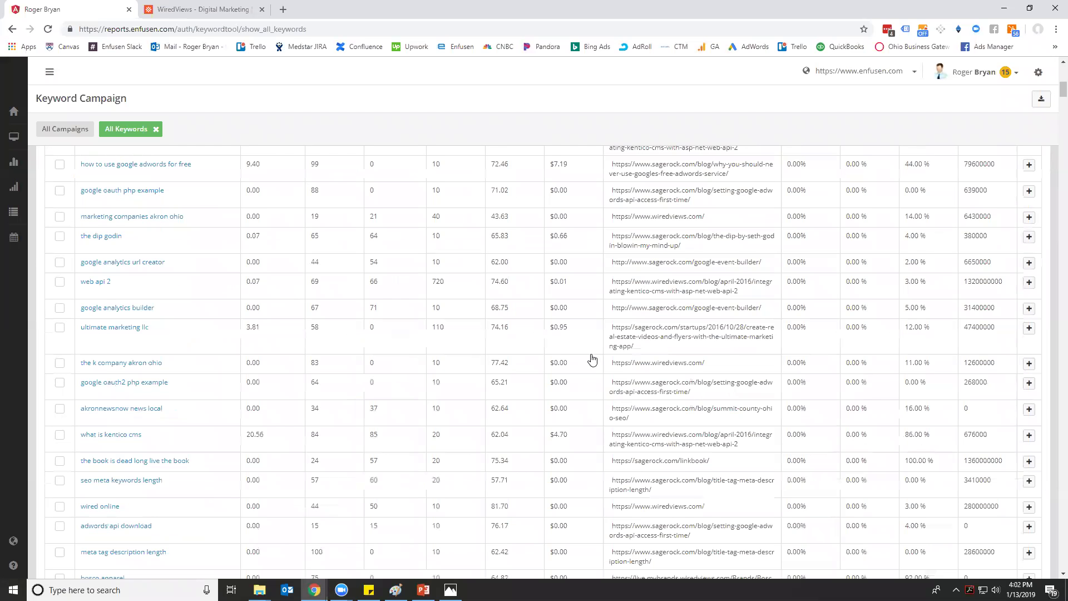
# Sort keywords by CPC highest first, then by Commercial Intent so 100.00-intent keywords like keurig prices lead
pyautogui.scroll(7, 592, 348)
pyautogui.click(595, 205)
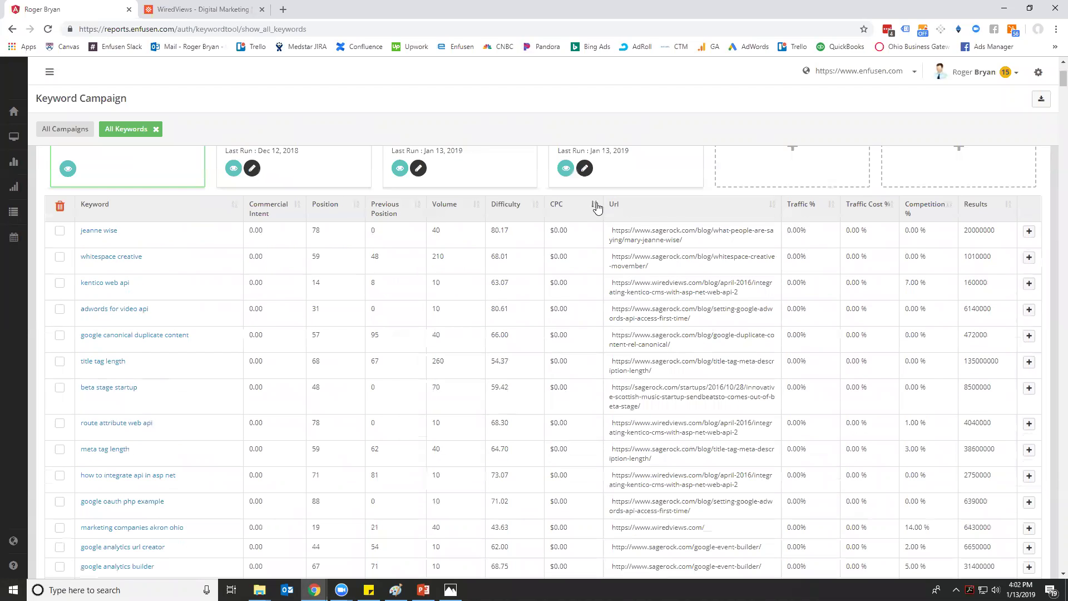
pyautogui.click(595, 204)
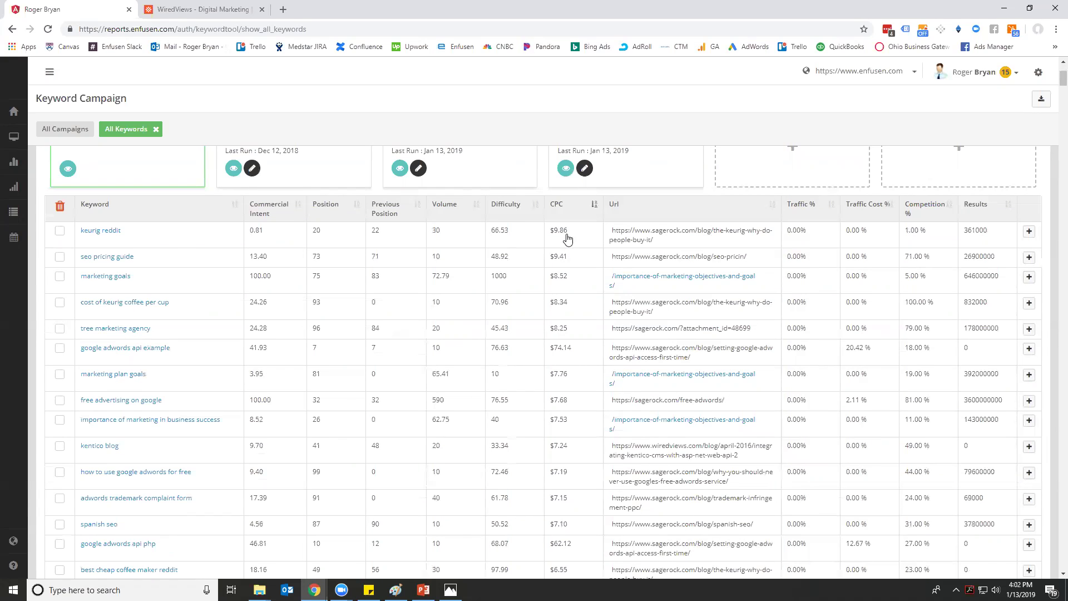
pyautogui.click(299, 206)
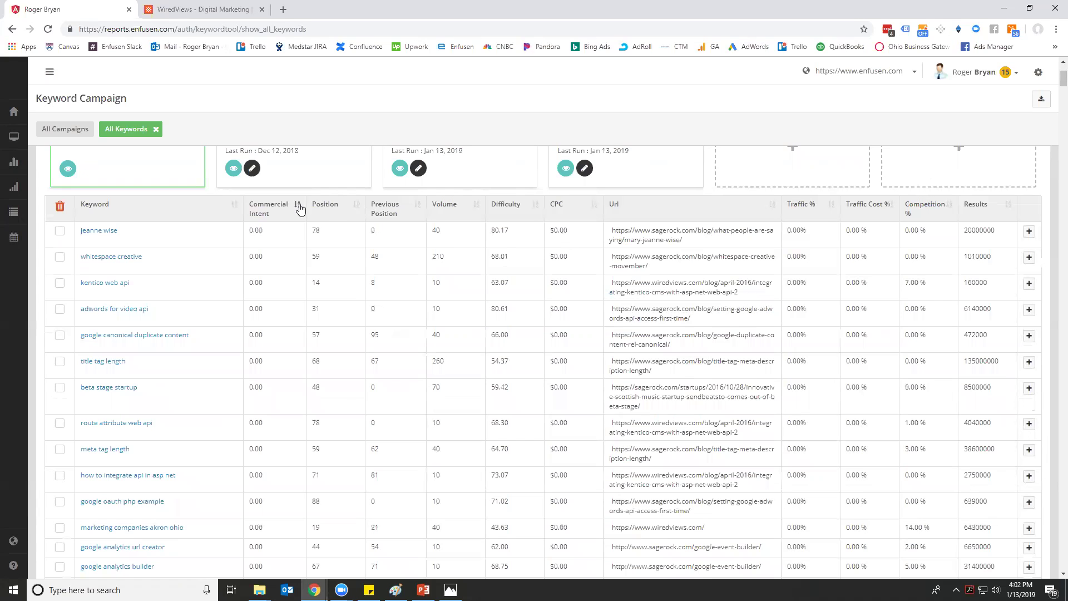
pyautogui.doubleClick(300, 205)
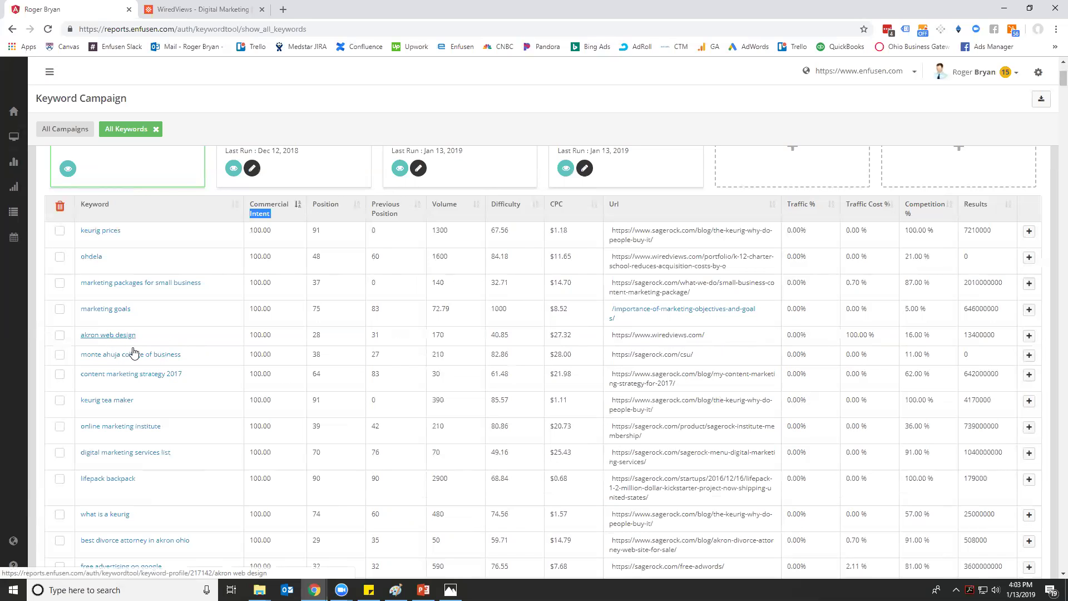
pyautogui.scroll(3, 651, 325)
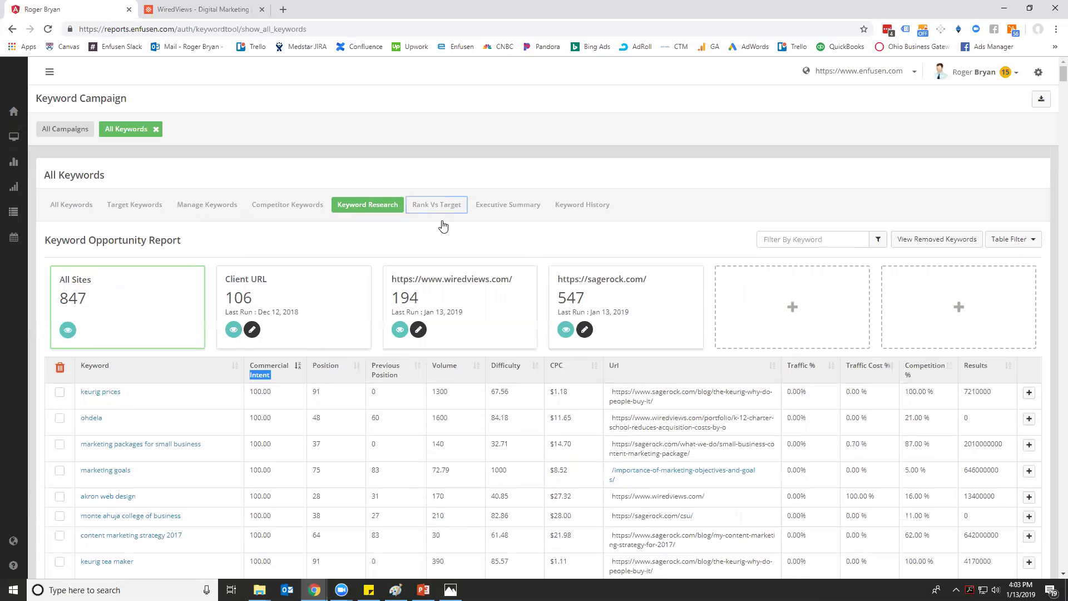
# Browse the Rank Vs Target tables of each campaign's keywords with their ranks and match status
pyautogui.click(437, 205)
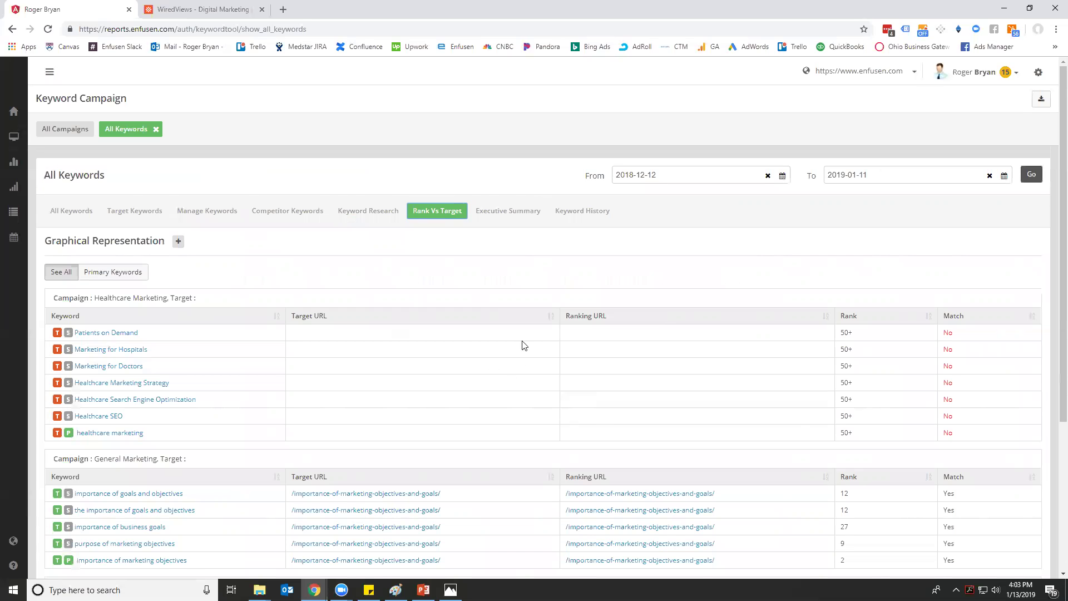
pyautogui.scroll(-4, 519, 341)
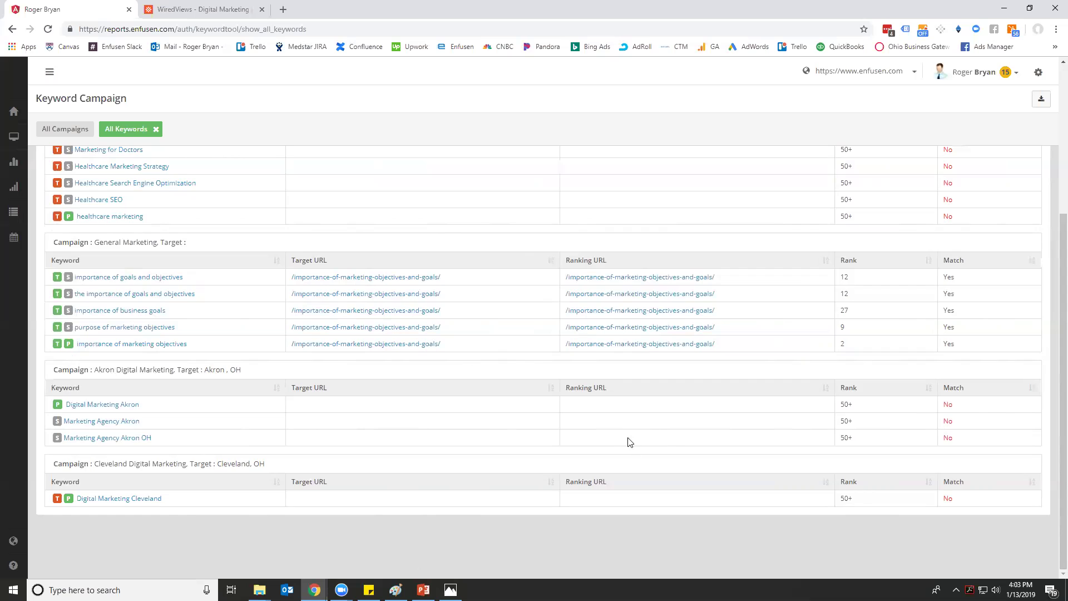
pyautogui.scroll(4, 627, 436)
# Review Executive Summary scores: 53.46% Marketing Efficiency, 12.50% Visibility, 72.59% Content Optimization
pyautogui.click(515, 213)
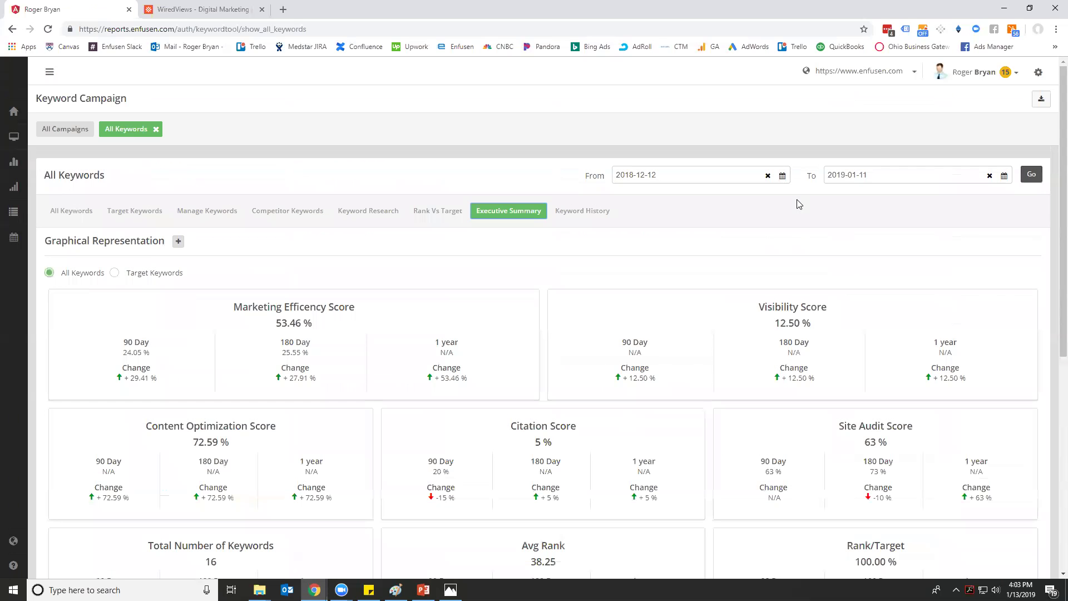
pyautogui.scroll(-2, 555, 260)
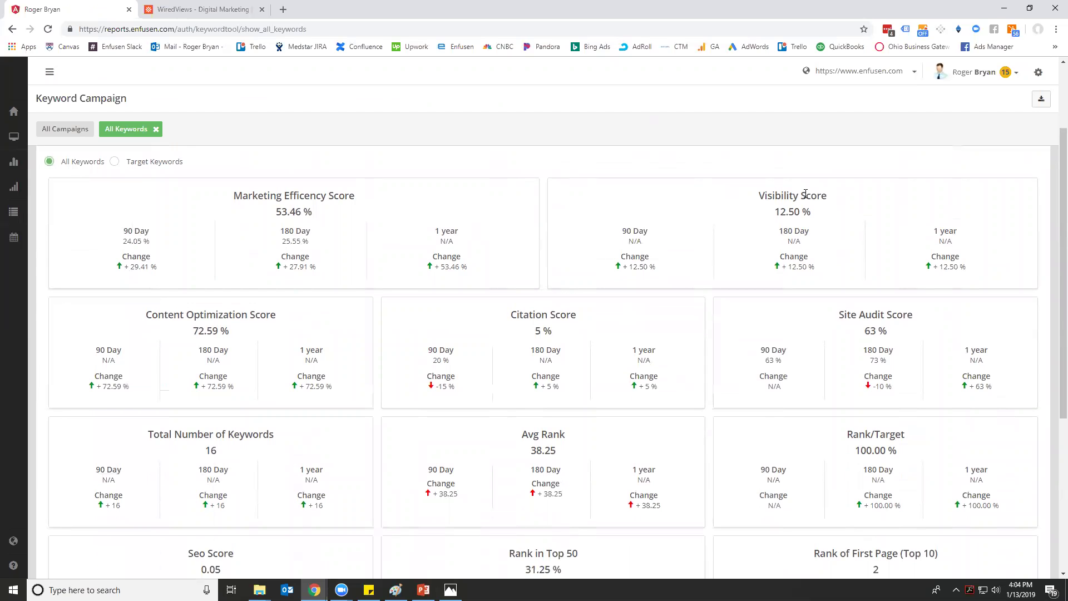
pyautogui.scroll(-4, 701, 235)
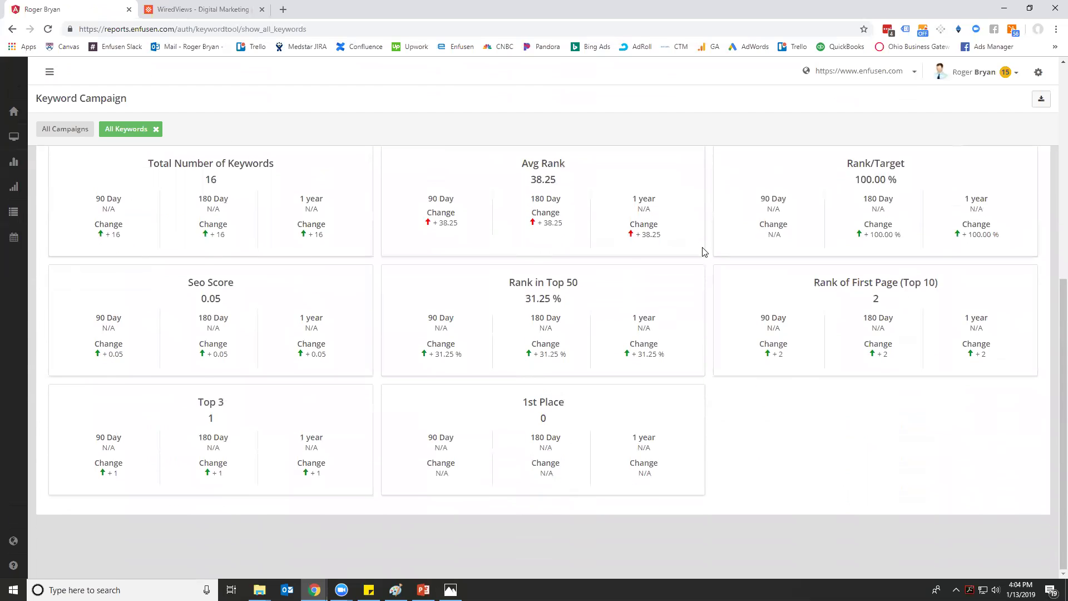
pyautogui.scroll(6, 490, 266)
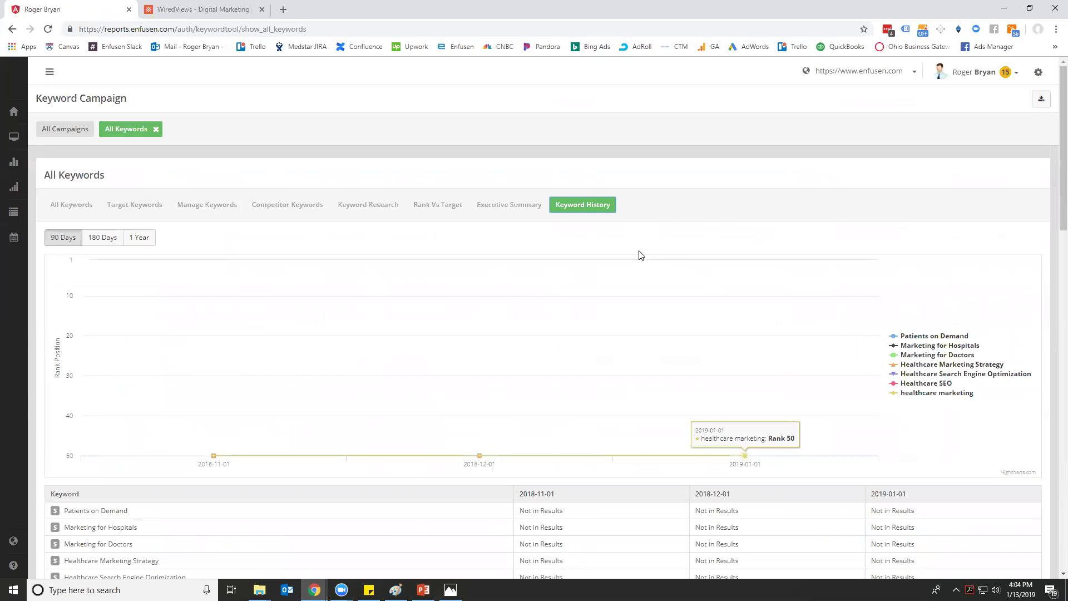
pyautogui.scroll(-7, 291, 328)
pyautogui.scroll(7, 62, 245)
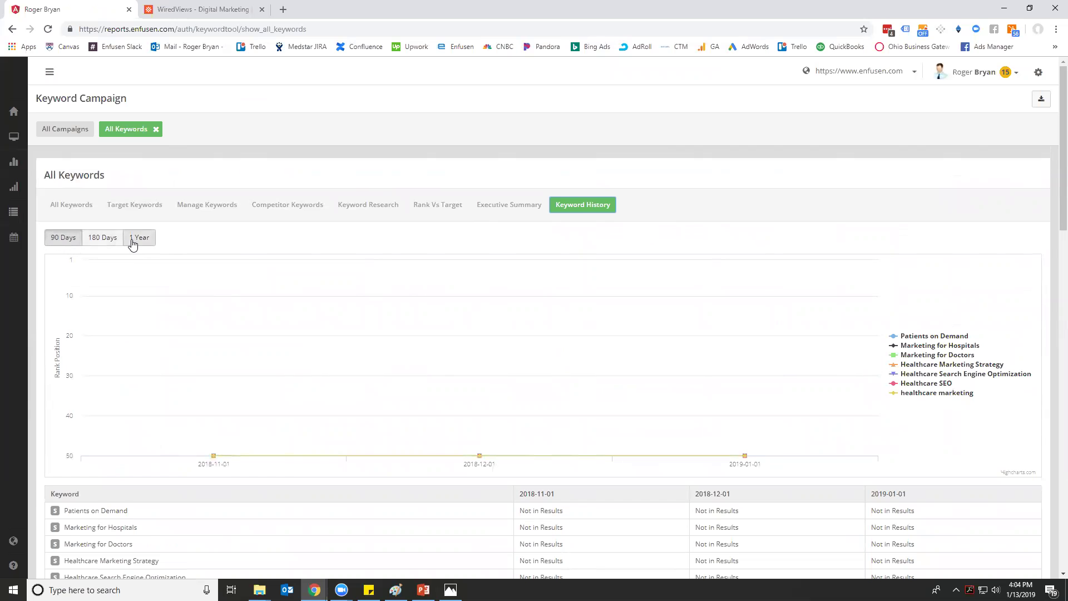
# Look through the Keyword History charts, then return to All Campaigns showing 16 keywords total
pyautogui.scroll(-8, 598, 358)
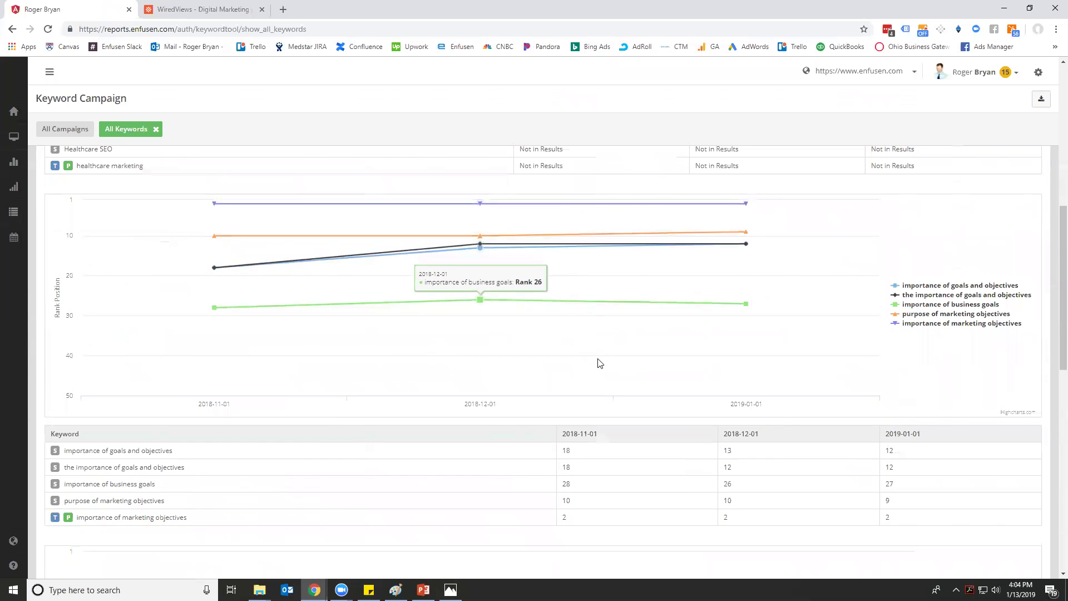
pyautogui.scroll(-10, 573, 327)
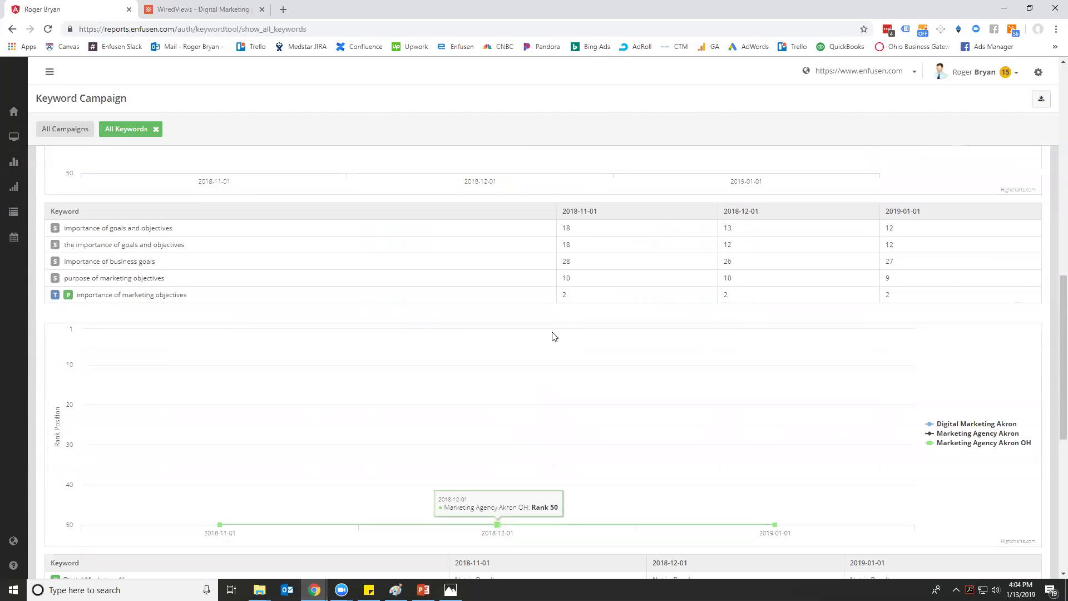
pyautogui.scroll(20, 550, 333)
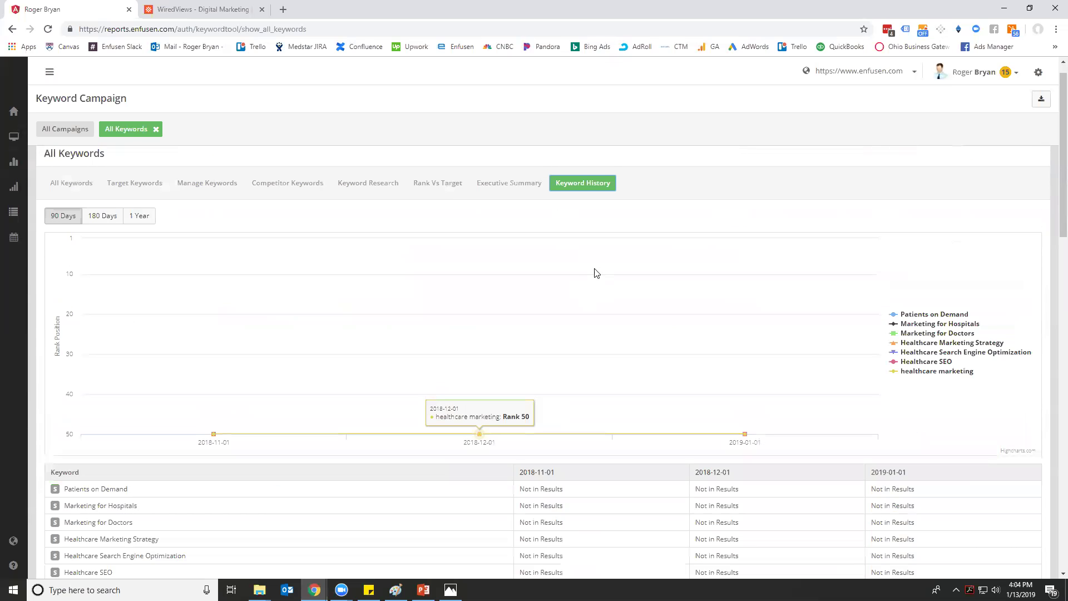
pyautogui.click(80, 129)
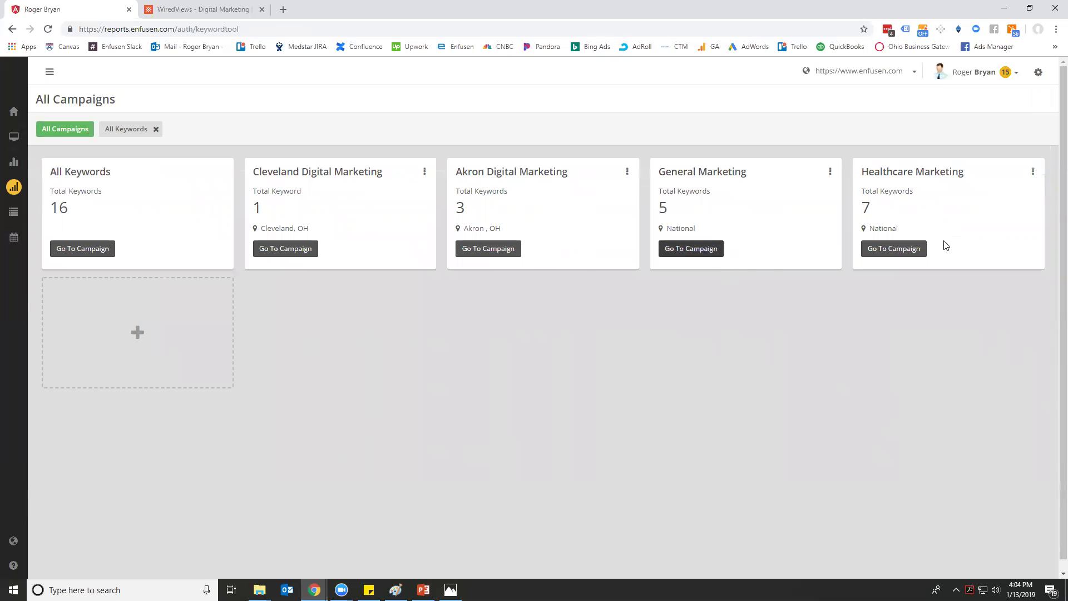
# Open Healthcare Marketing's All Keywords report listing seven keywords, such as Healthcare SEO, with their ranks
pyautogui.click(885, 252)
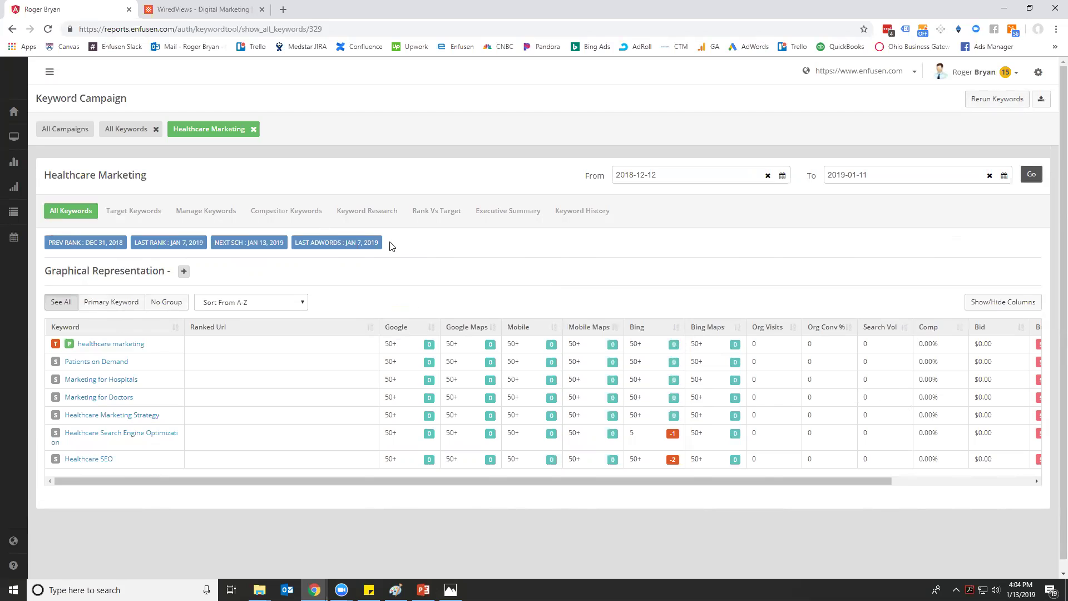
pyautogui.tripleClick(350, 242)
pyautogui.click(461, 260)
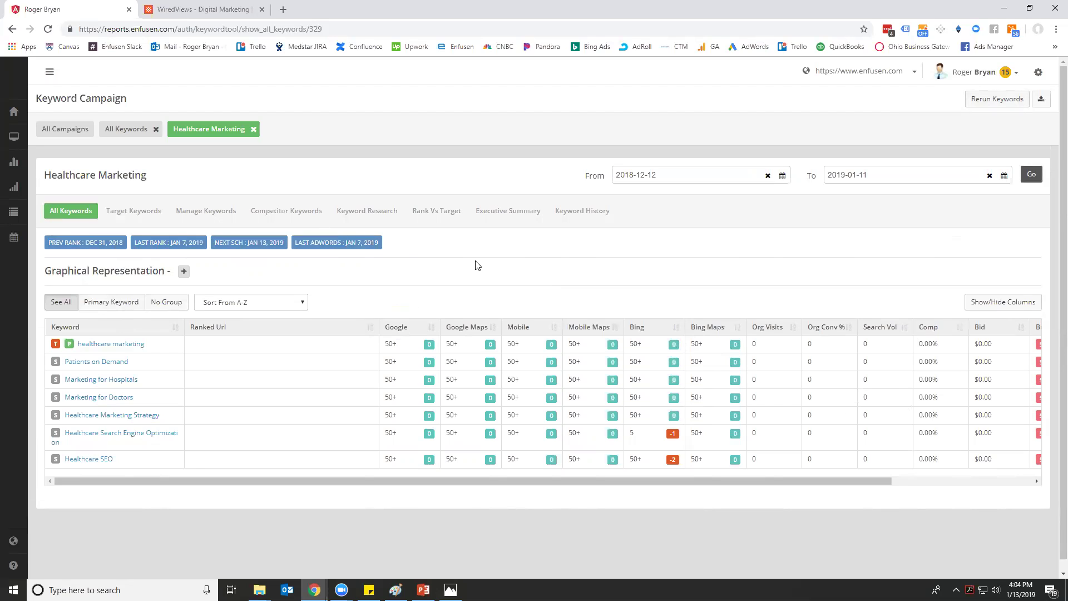